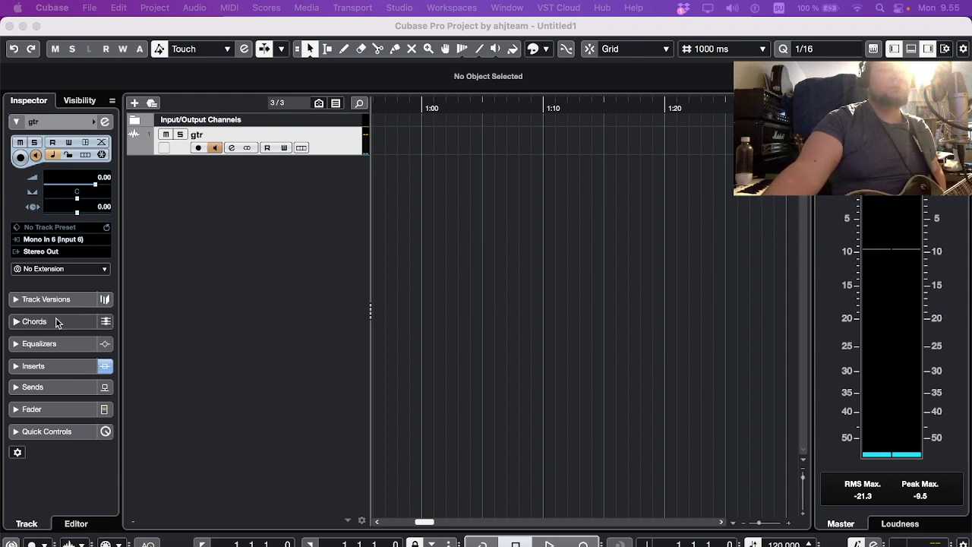
Step: Expand the gtr track's inserts and open the GTR Tuner Mono editor to check the guitar's tuning
click(55, 367)
click(54, 367)
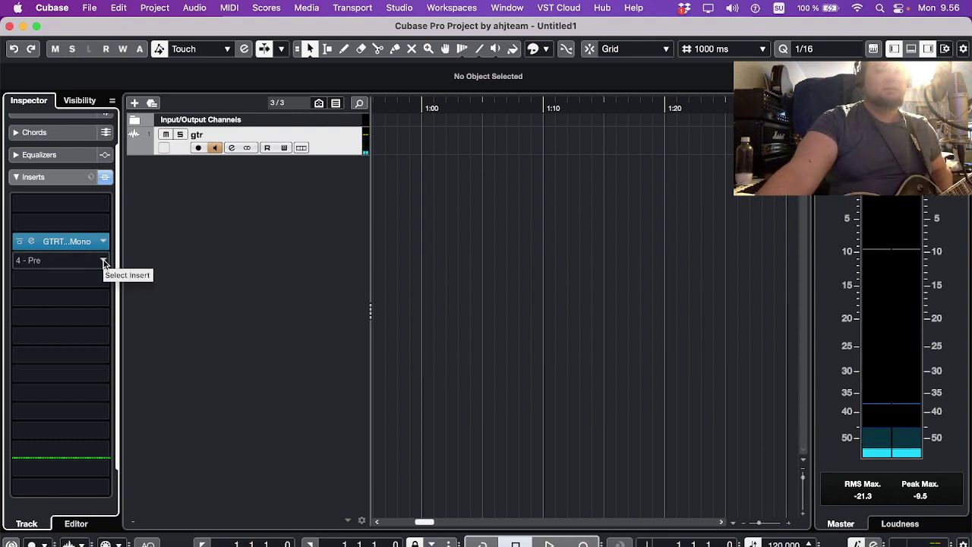
click(31, 242)
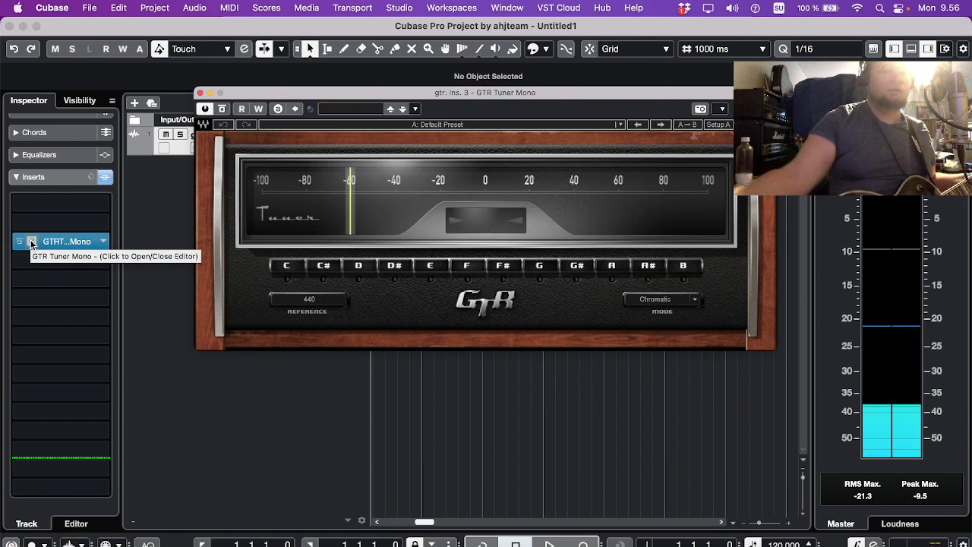
Step: Insert the PRS V9 Mono guitar plug-in in slot 4 of the gtr track and dismiss its welcome message
click(104, 243)
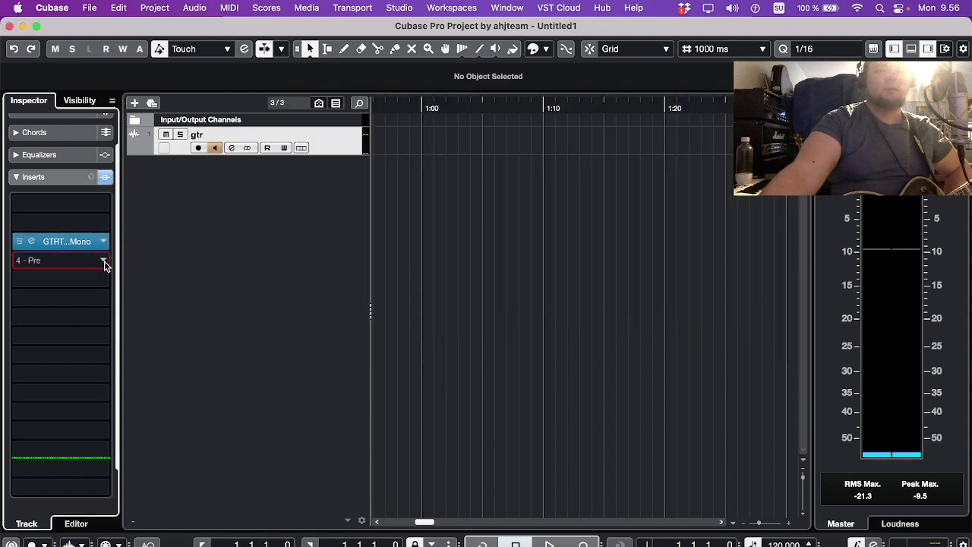
click(34, 476)
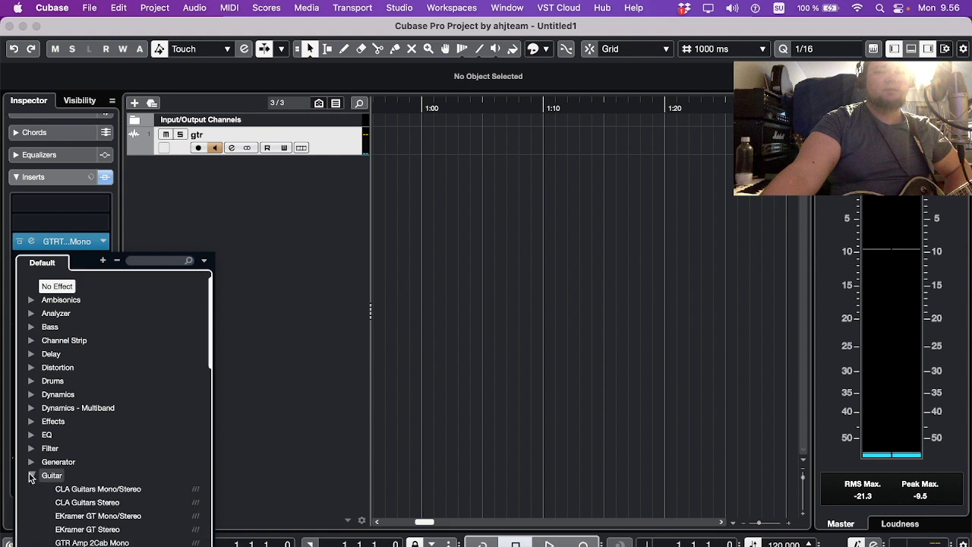
scroll(130, 433, down, 5)
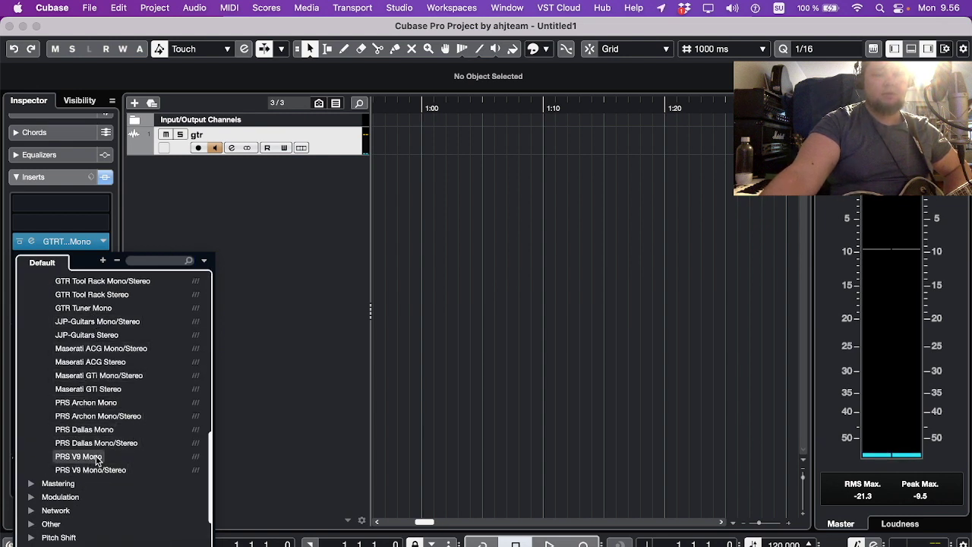
click(97, 458)
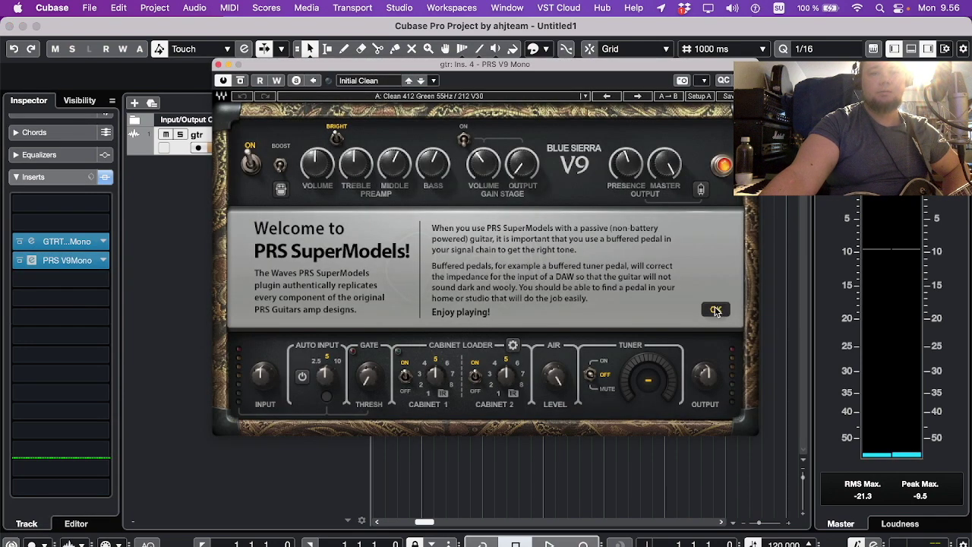
click(715, 309)
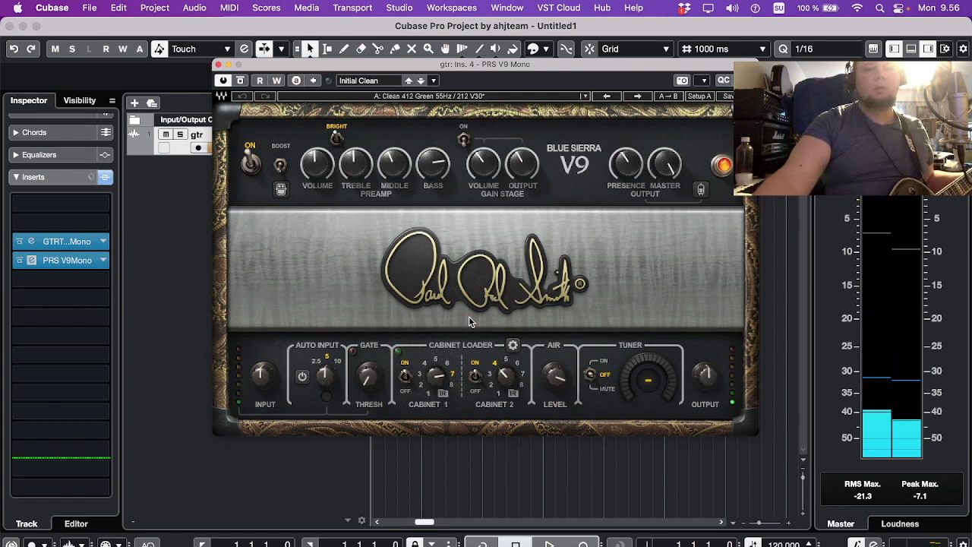
Step: Set the Scarlett 18i20 USB audio device's buffer size to 512 samples
click(391, 7)
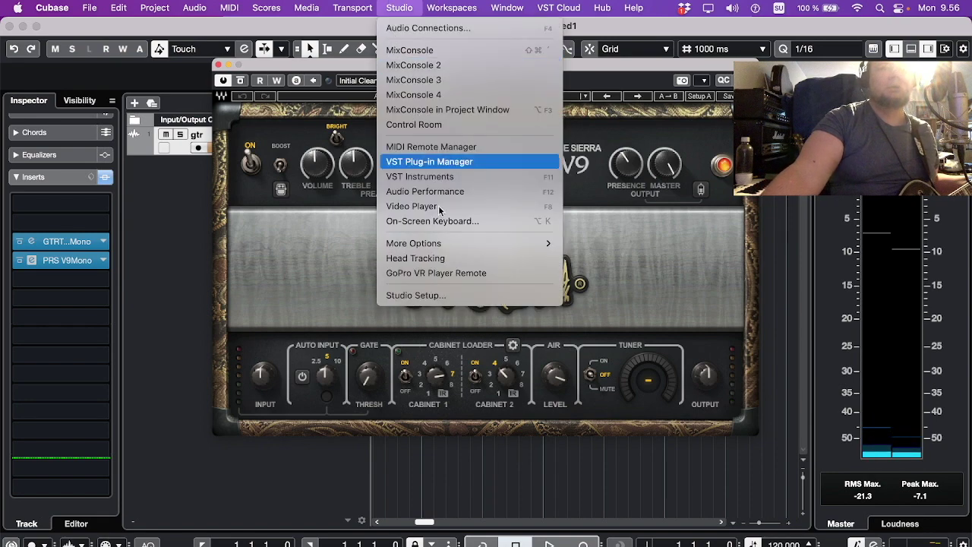
click(435, 296)
click(570, 119)
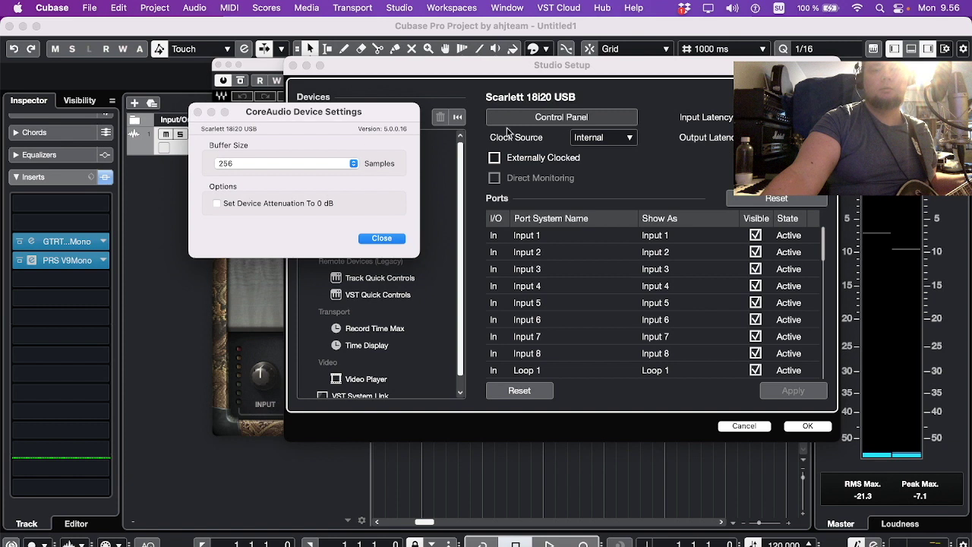
click(286, 165)
click(247, 193)
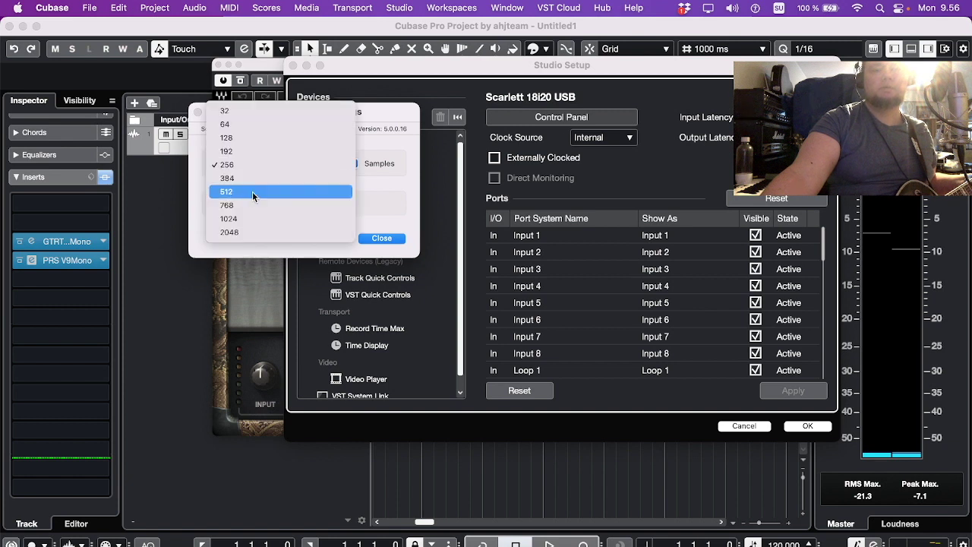
click(390, 238)
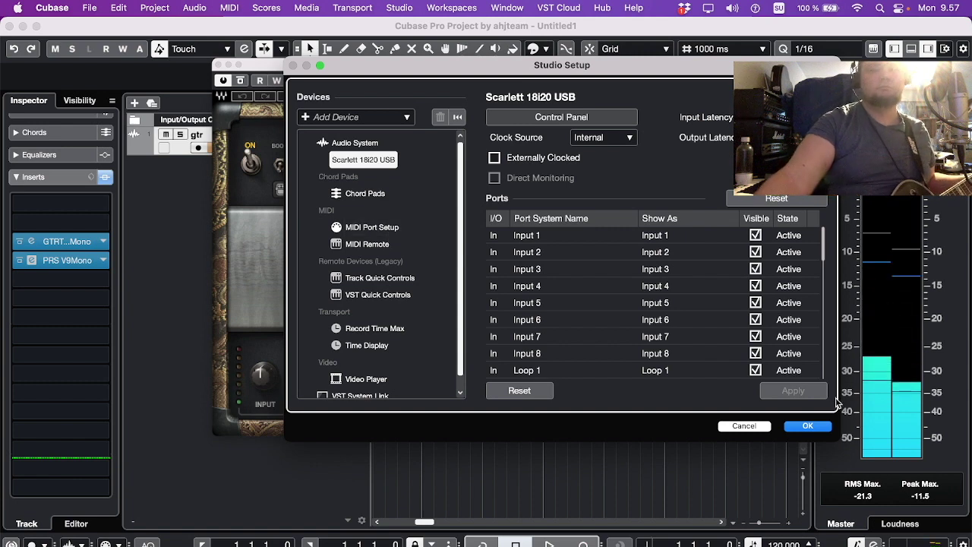
click(808, 427)
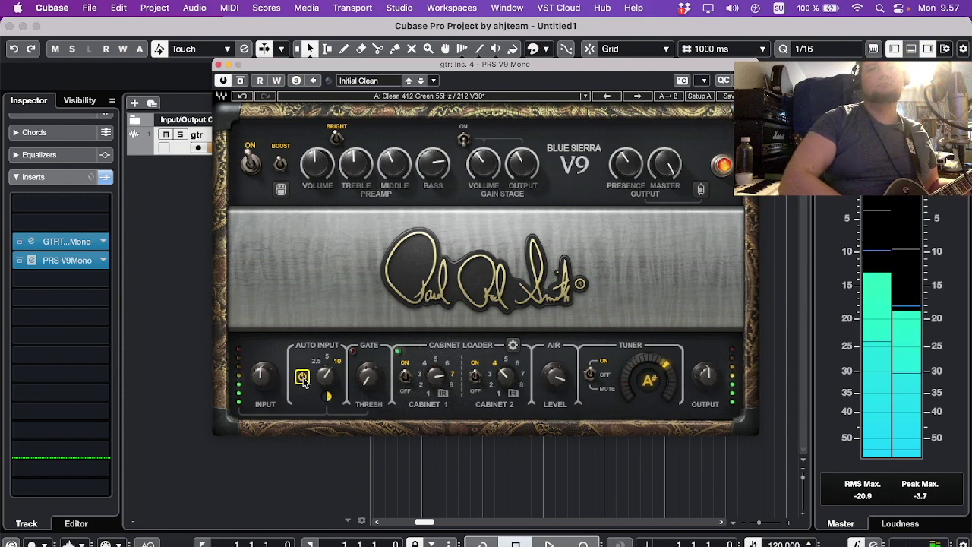
Step: Load the factory preset Initial Lead in PRS V9 Mono
click(585, 97)
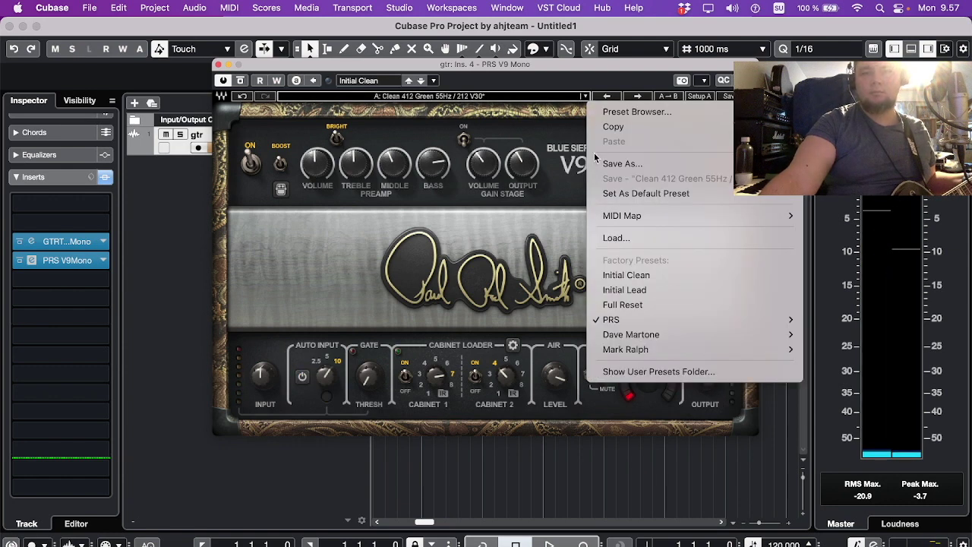
click(648, 295)
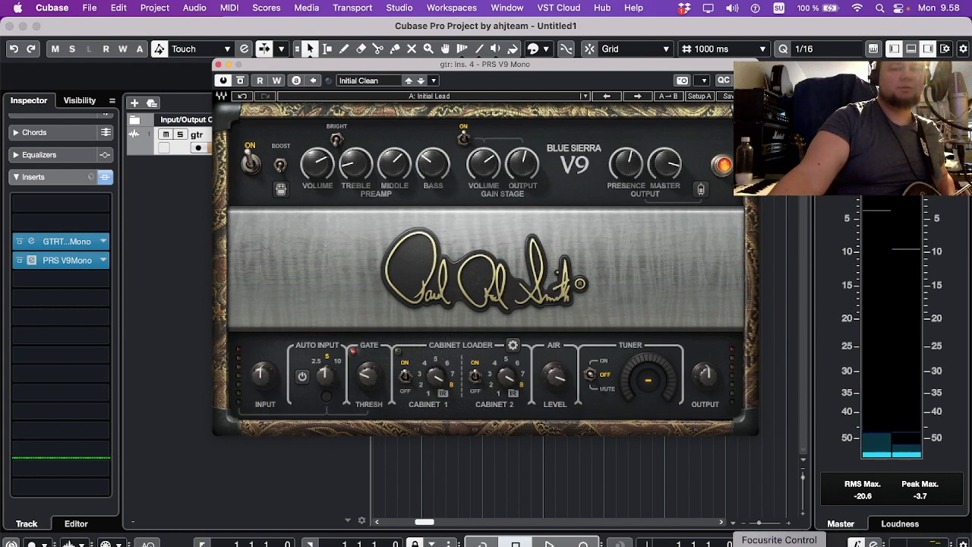
Step: Switch to Focusrite Control, inspect the mixes for S/PDIF Outputs 1-2 and Line Outputs 9-10, and return to Cubase
click(779, 541)
scroll(216, 380, down, 10)
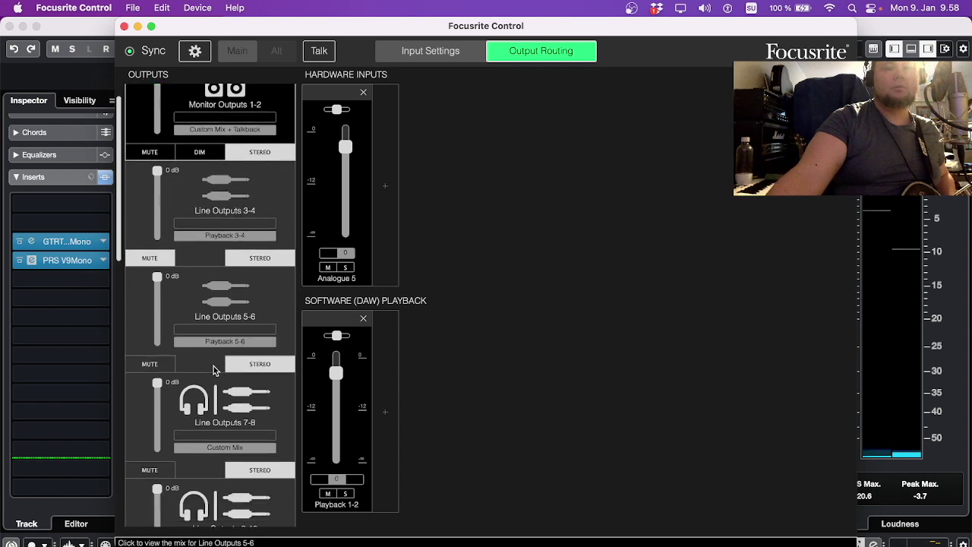
scroll(216, 379, down, 3)
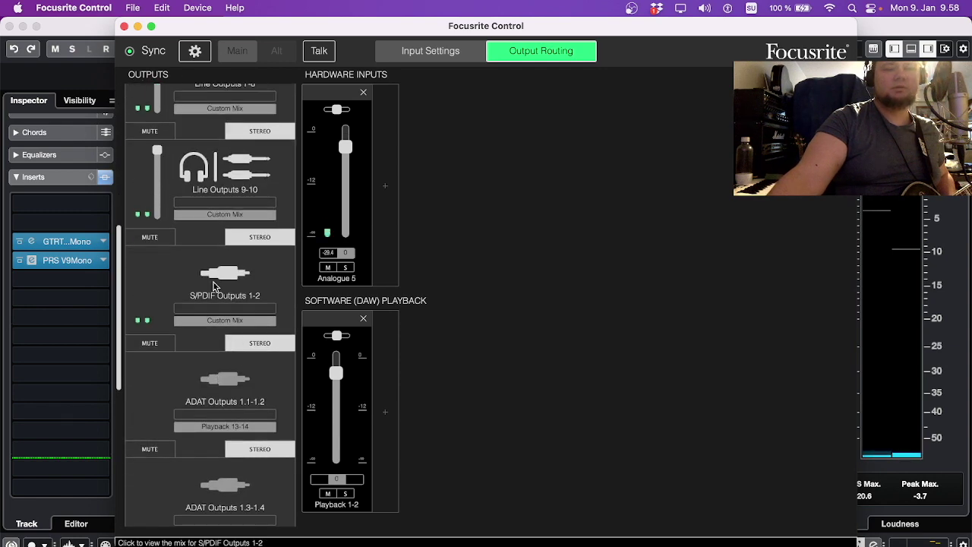
click(233, 267)
scroll(235, 304, down, 5)
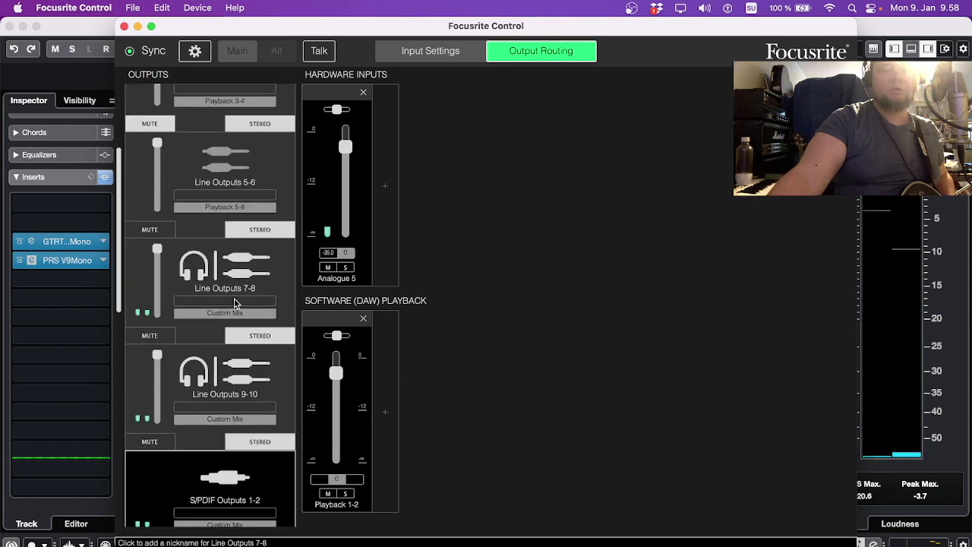
click(271, 380)
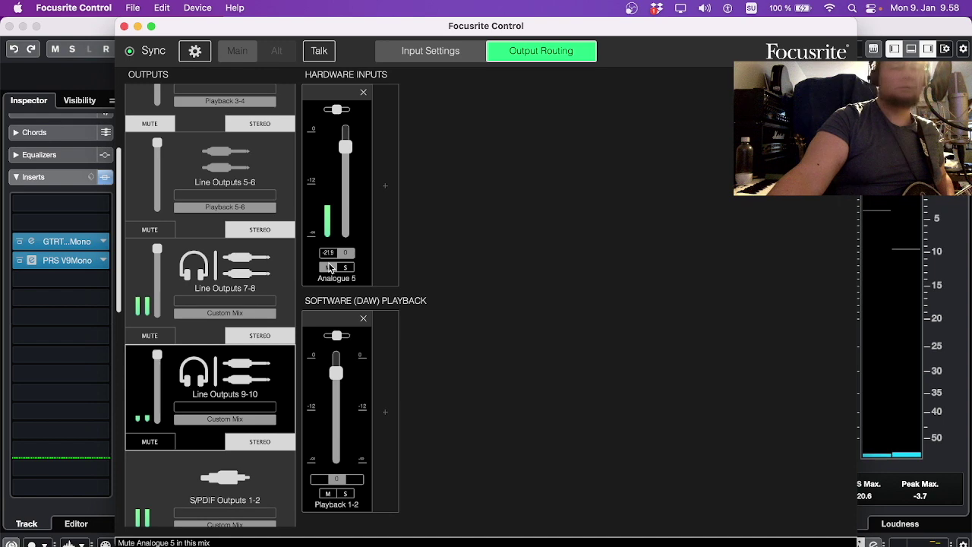
click(124, 27)
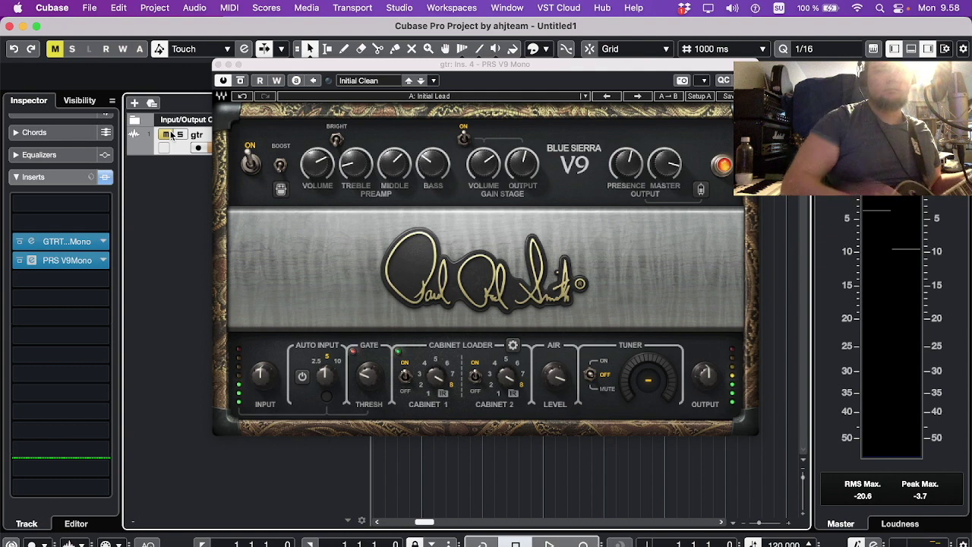
Step: Unmute the gtr track, open its channel settings, and close the PRS V9 editor covering them
click(172, 134)
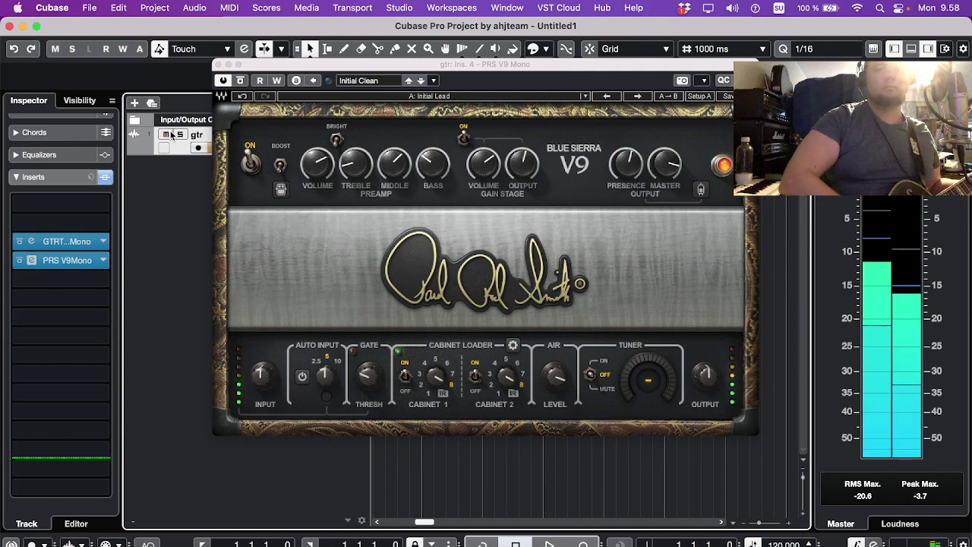
click(104, 177)
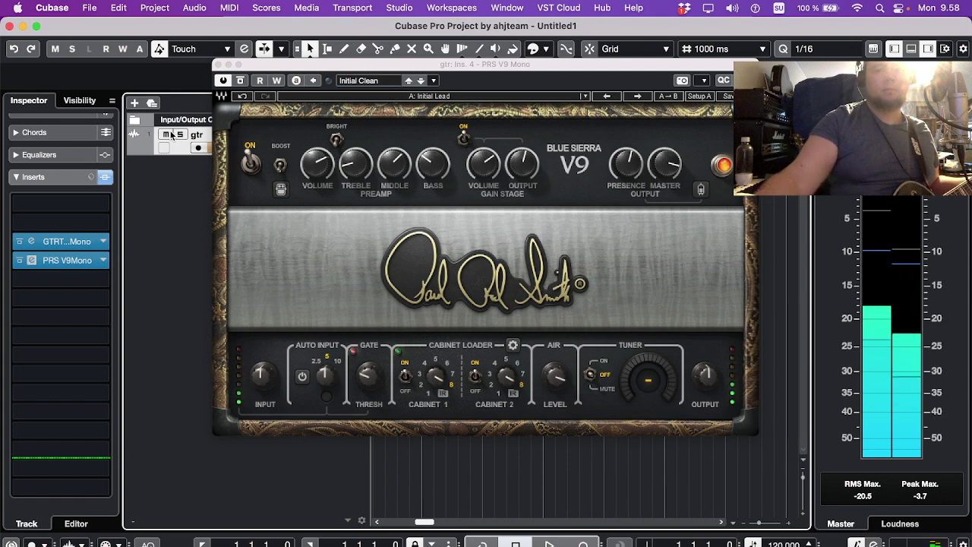
click(103, 182)
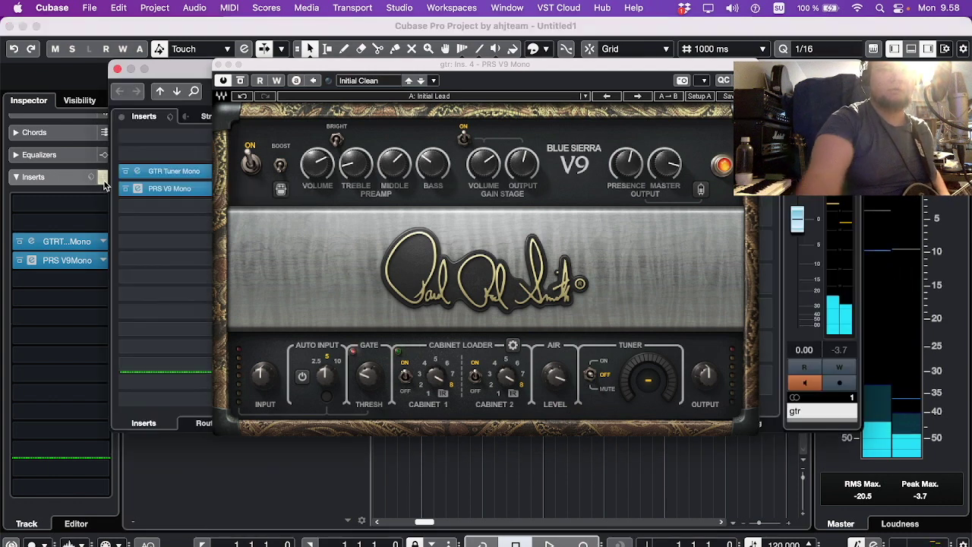
click(219, 66)
Step: Check the gtr channel's strip, inserts and available input buses, leaving the input bus unchanged
click(209, 116)
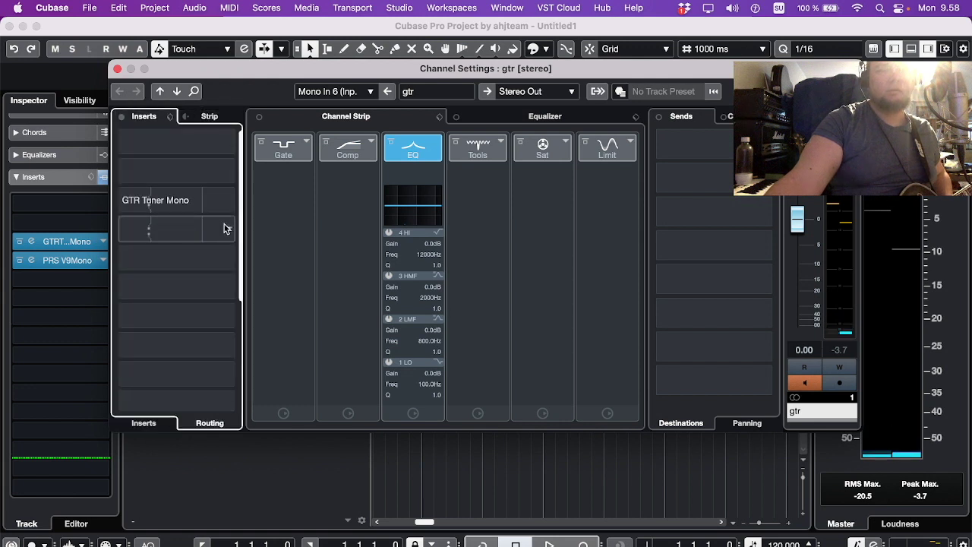
click(151, 428)
click(305, 90)
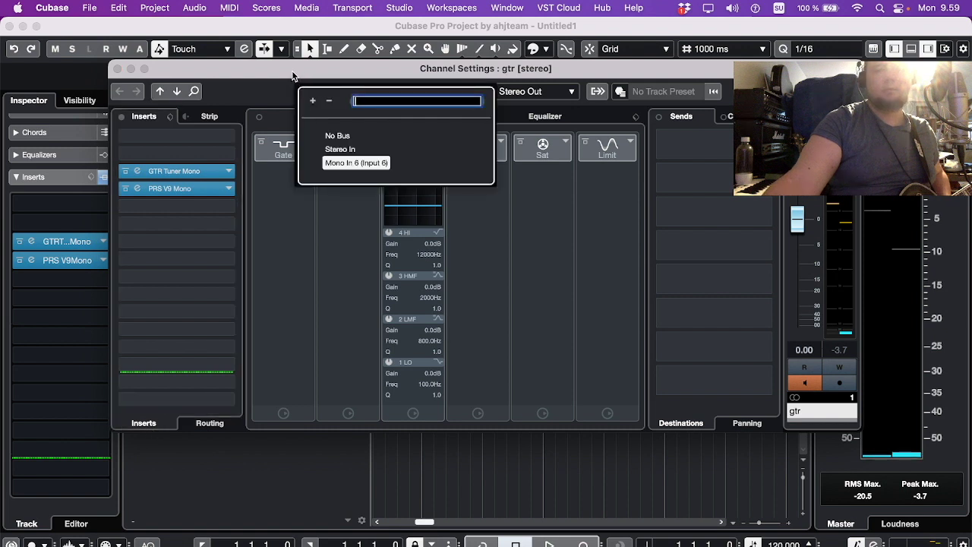
click(293, 76)
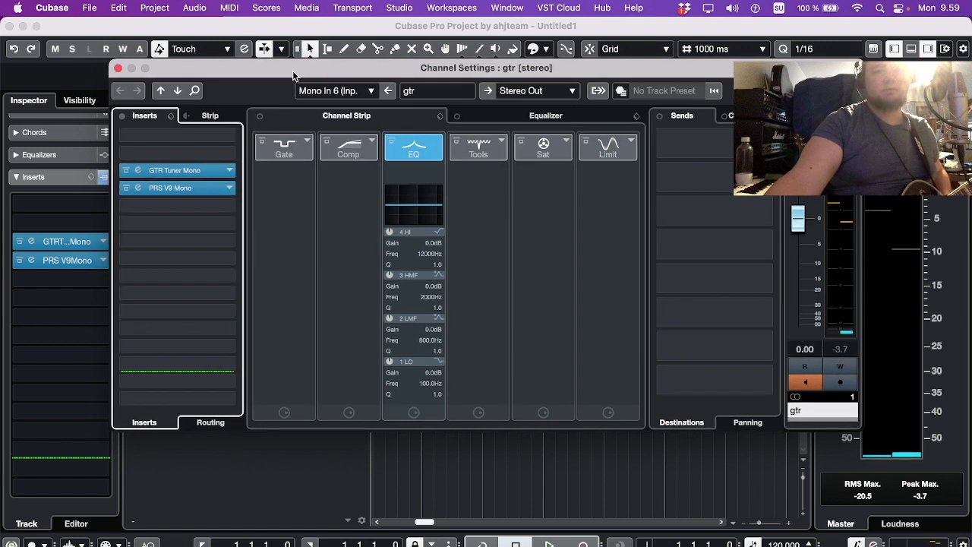
Step: Remove GTR Tuner Mono from the gtr channel's inserts
right_click(201, 169)
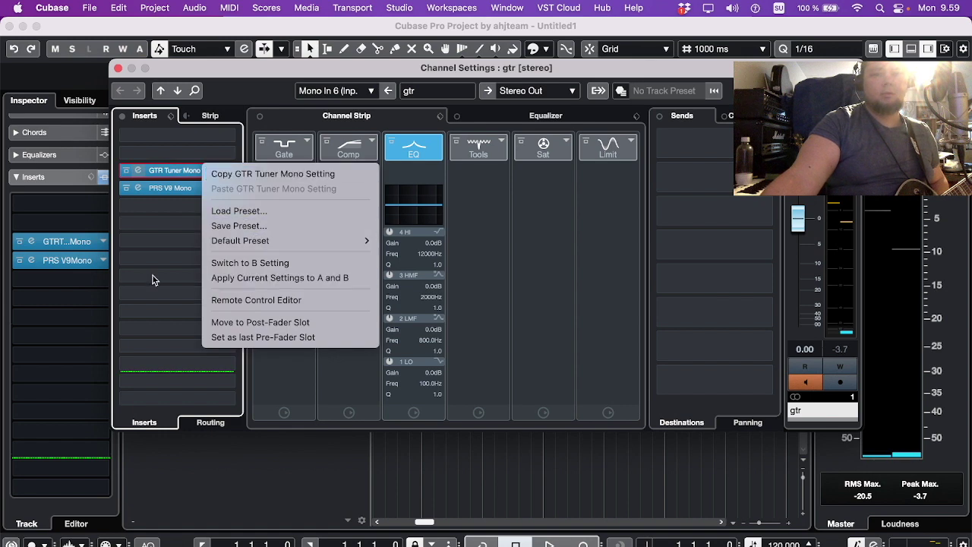
click(164, 170)
click(171, 196)
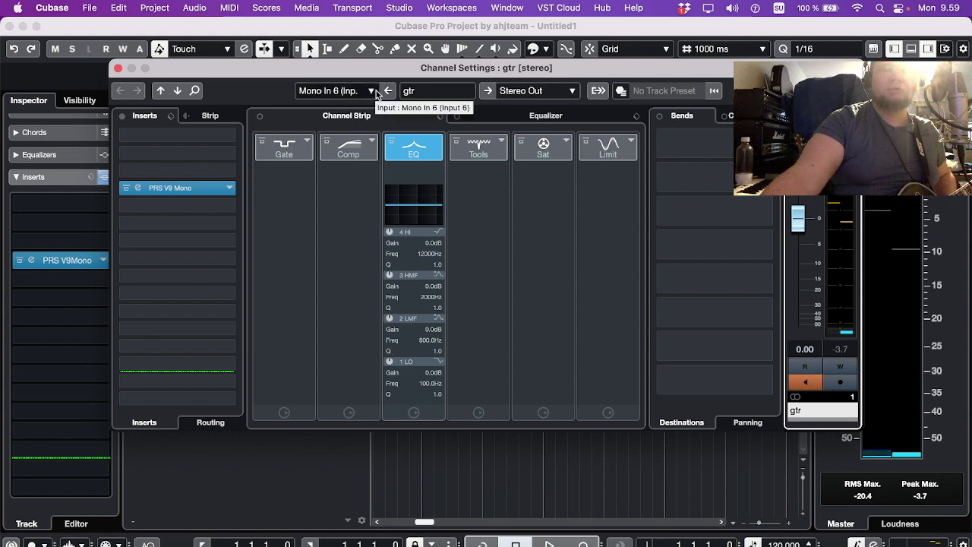
Step: Replace PRS V9 Mono with PRS V9 Mono/Stereo in the same insert slot, discarding the old plug-in's changes
click(229, 188)
click(220, 371)
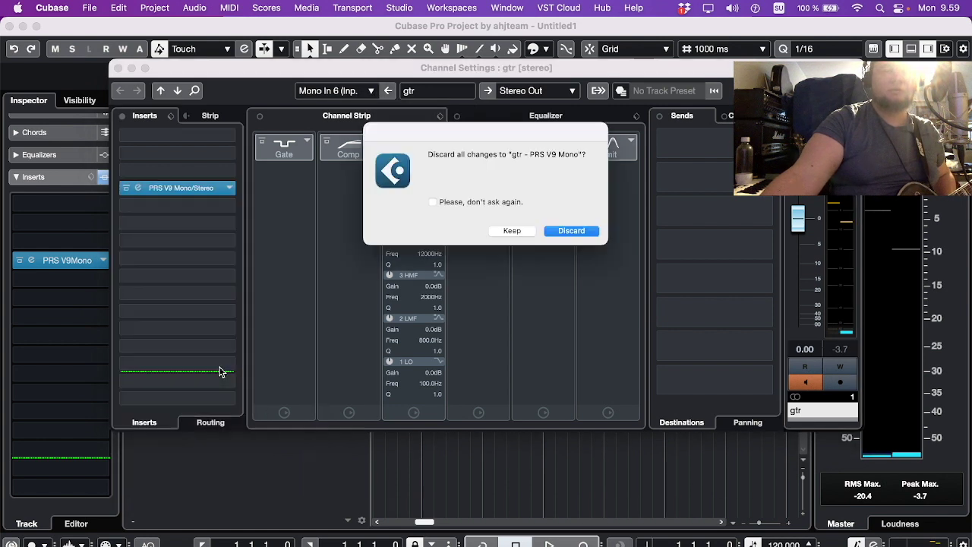
click(569, 231)
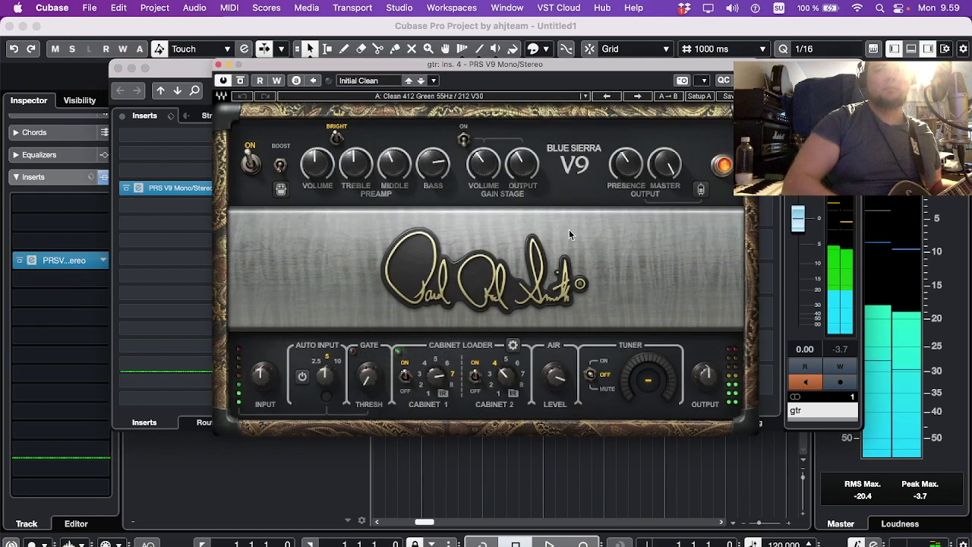
Step: Load the PRS factory preset Nice Crunch 412 Green 75Hz / 212 V30 in PRS V9 Mono/Stereo
click(585, 96)
mouse_move(615, 319)
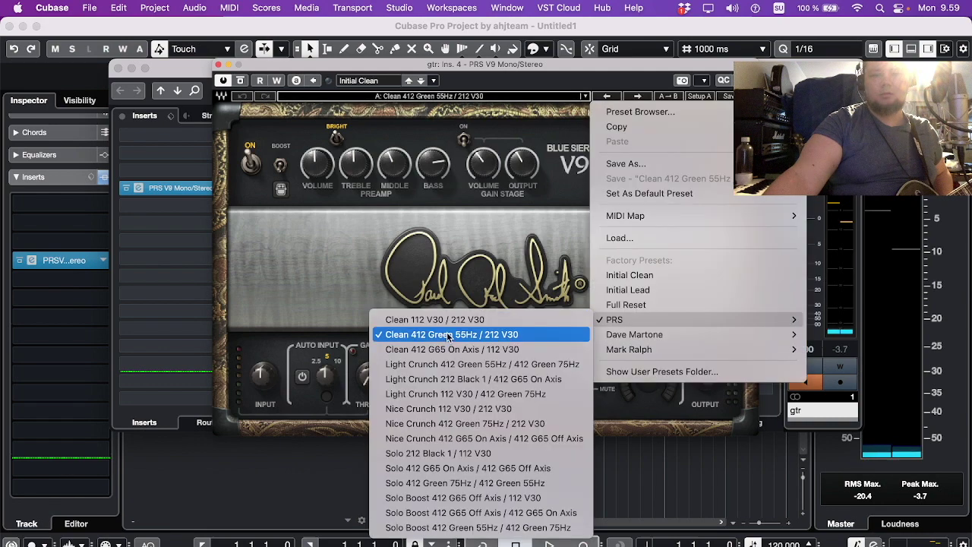
click(458, 423)
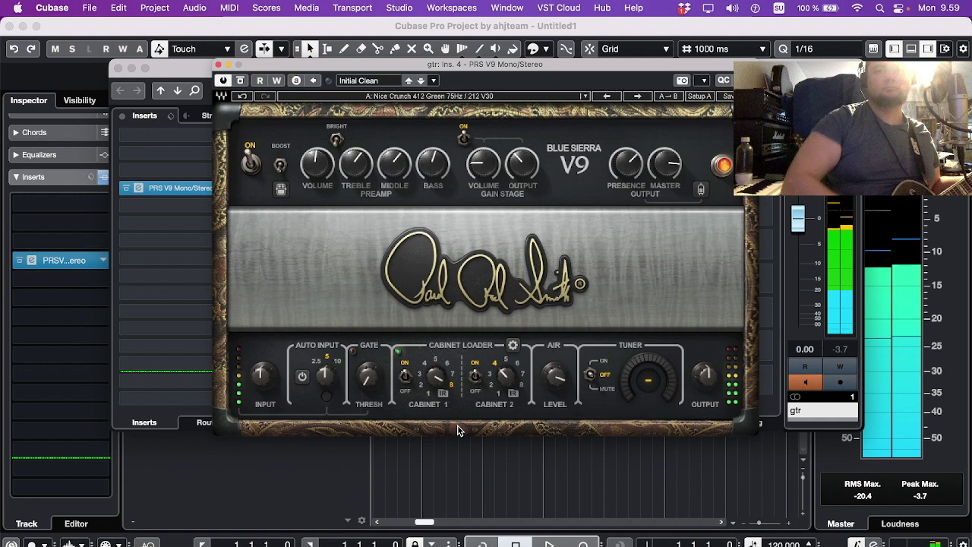
Step: Load the Initial Lead preset in PRS V9 Mono/Stereo and try out the boost section and its gain
click(607, 95)
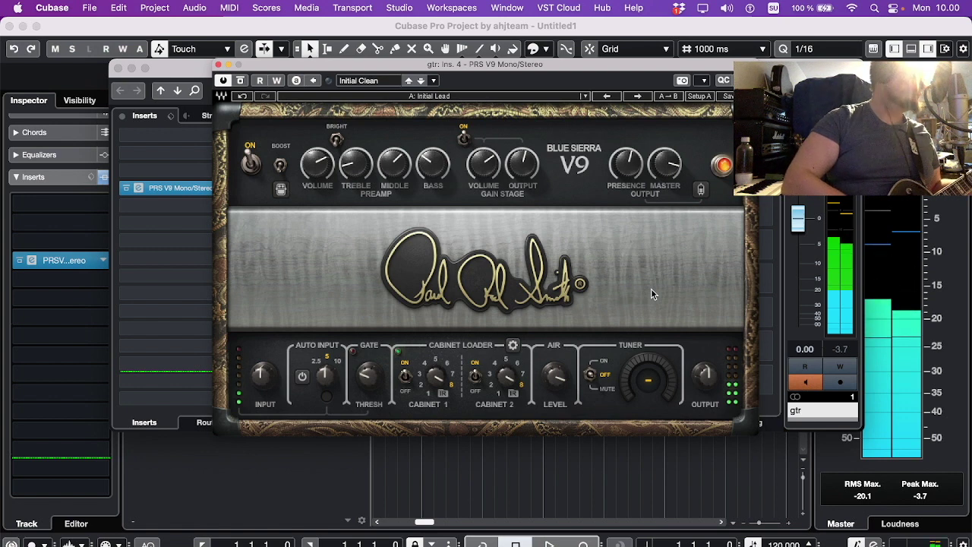
click(281, 189)
click(334, 173)
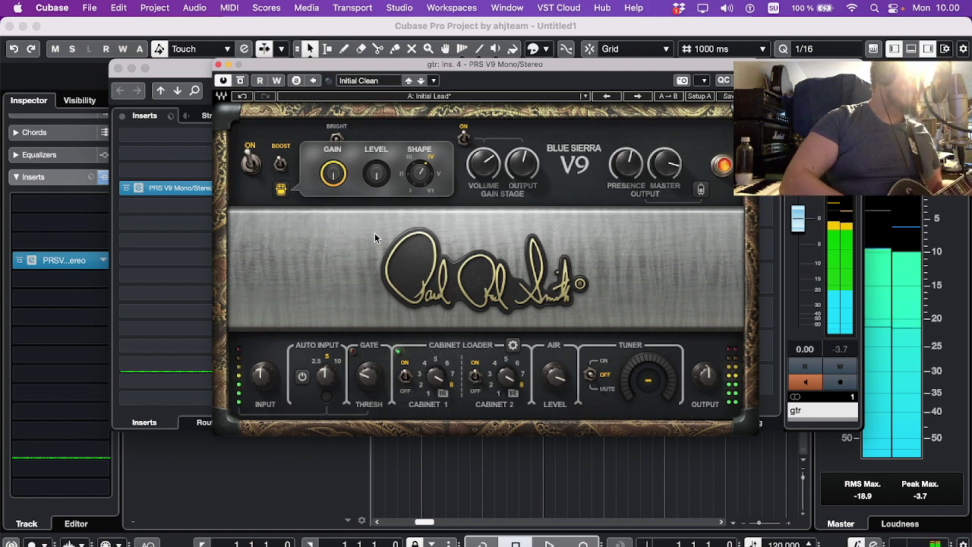
click(104, 240)
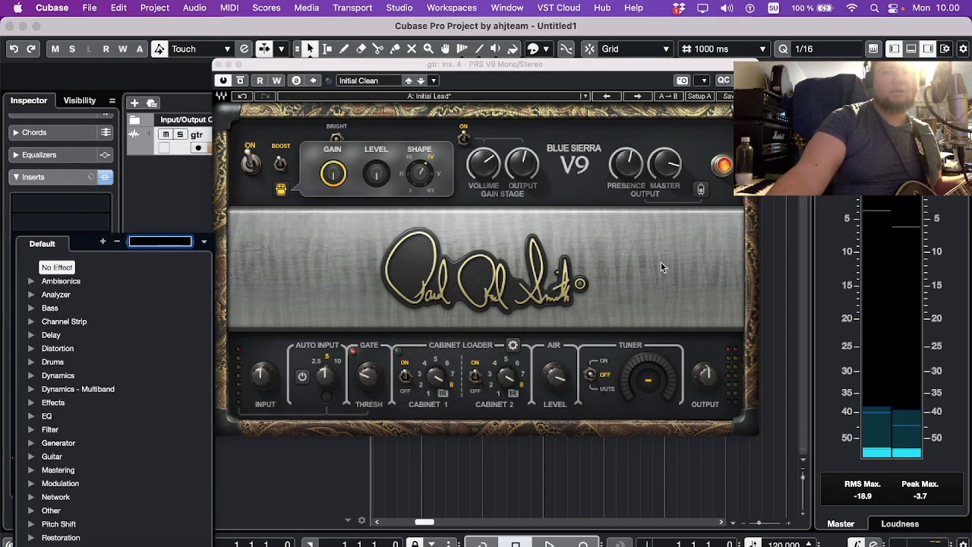
click(586, 237)
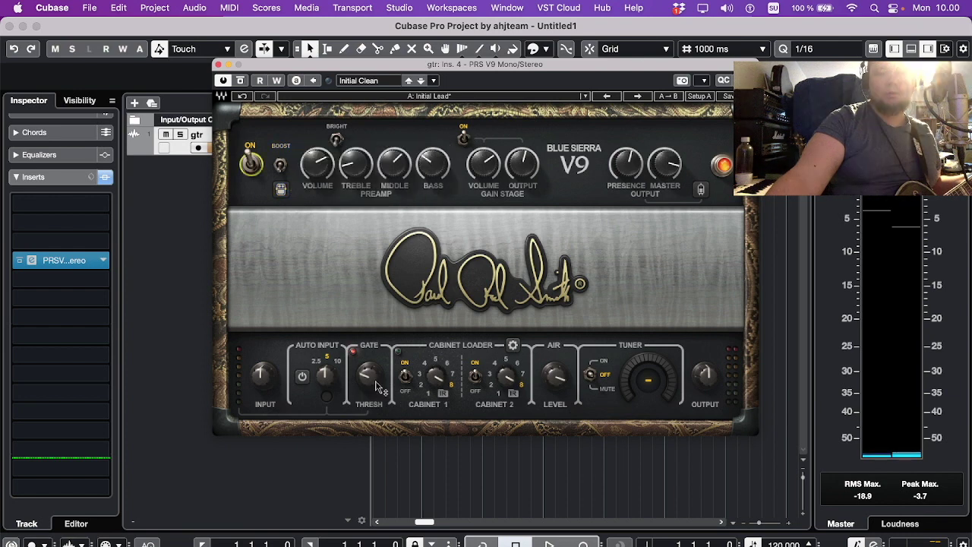
Step: Adjust the gate threshold in PRS V9 Mono/Stereo and open the gtr channel's settings
drag(376, 384, 375, 386)
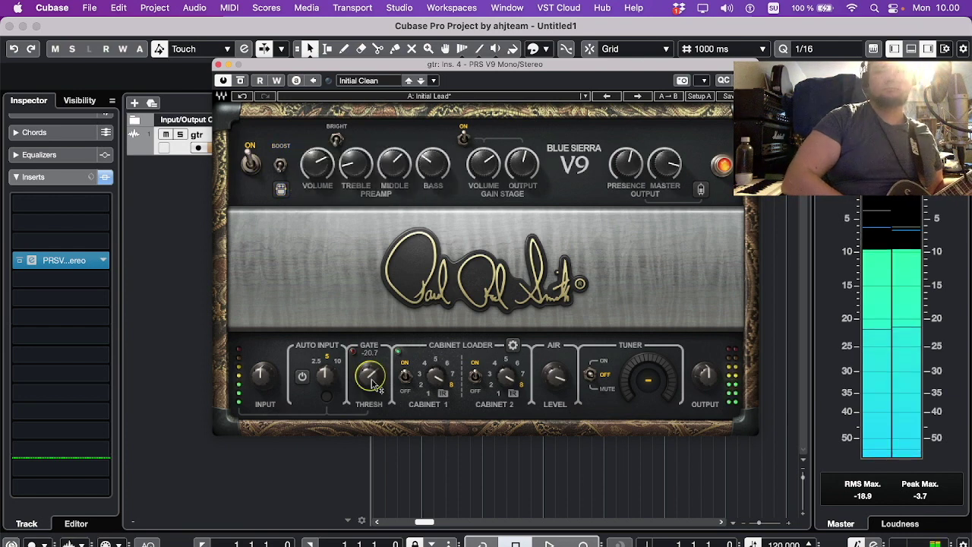
drag(374, 386, 374, 407)
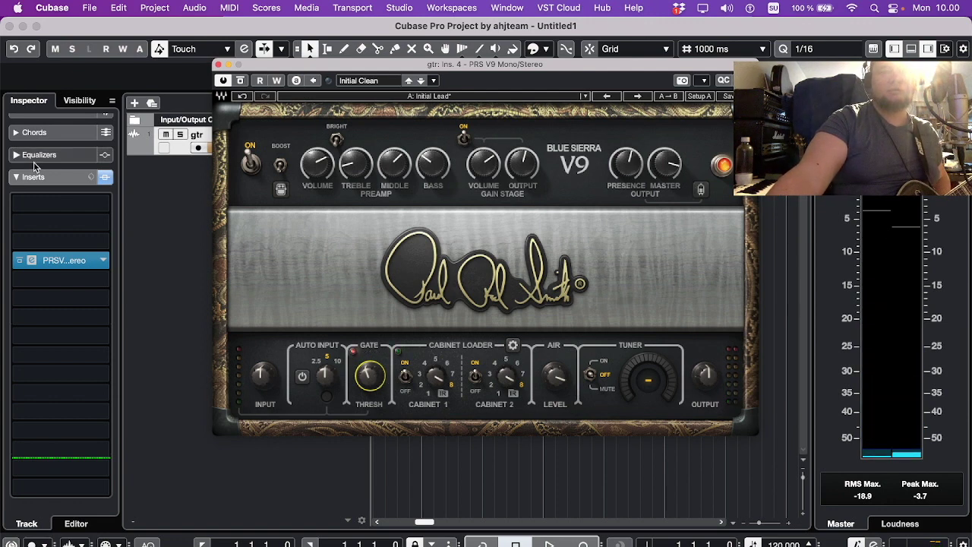
key(e)
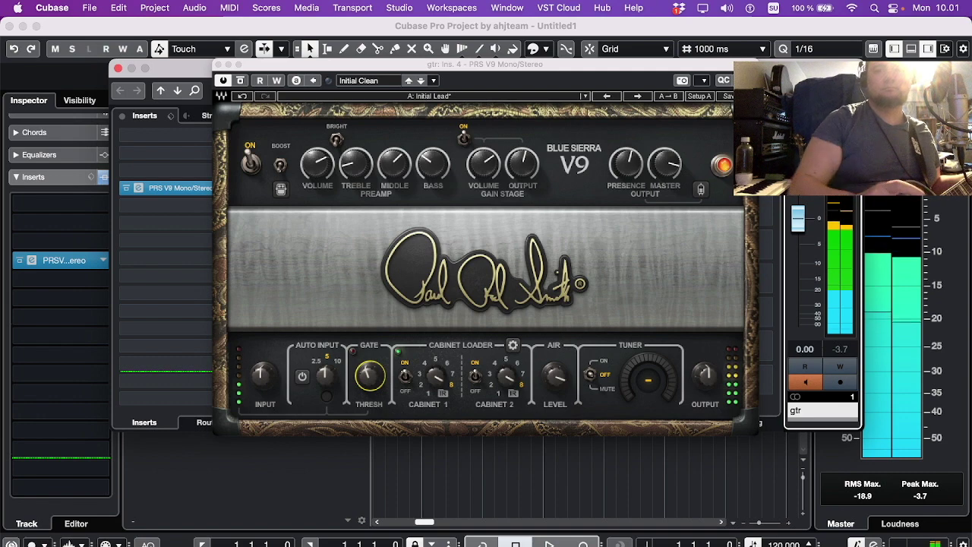
right_click(843, 262)
click(872, 259)
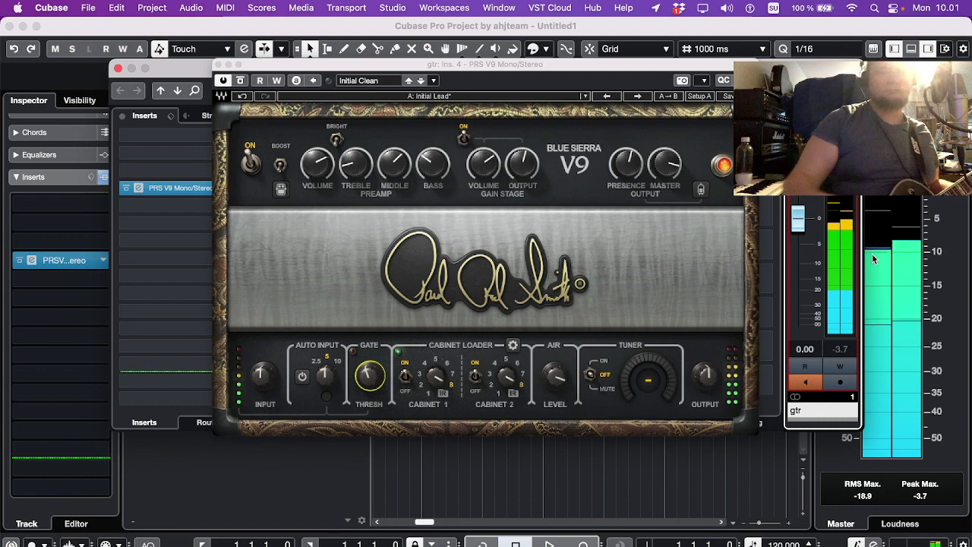
Step: Switch both cabinets to position 5 and open the cabinet loader's detailed settings
click(477, 383)
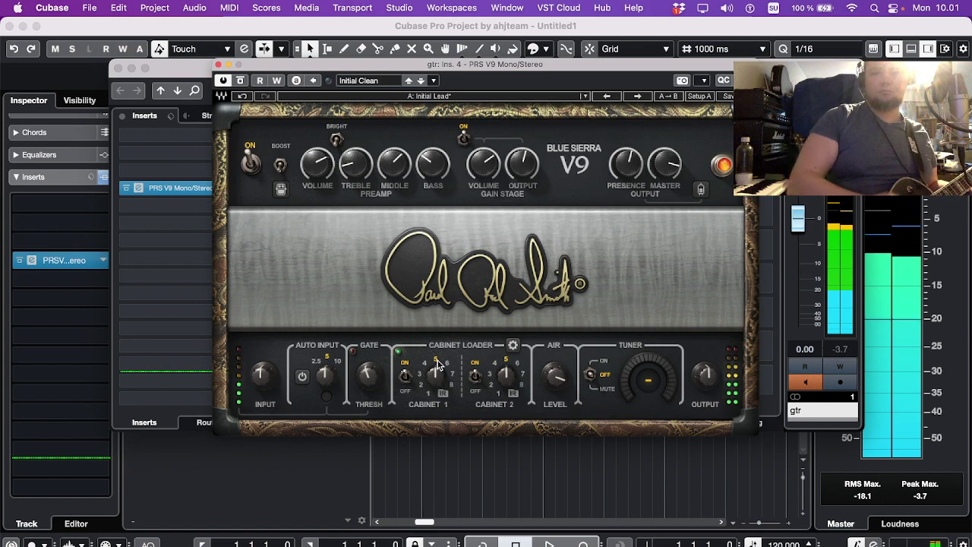
click(512, 344)
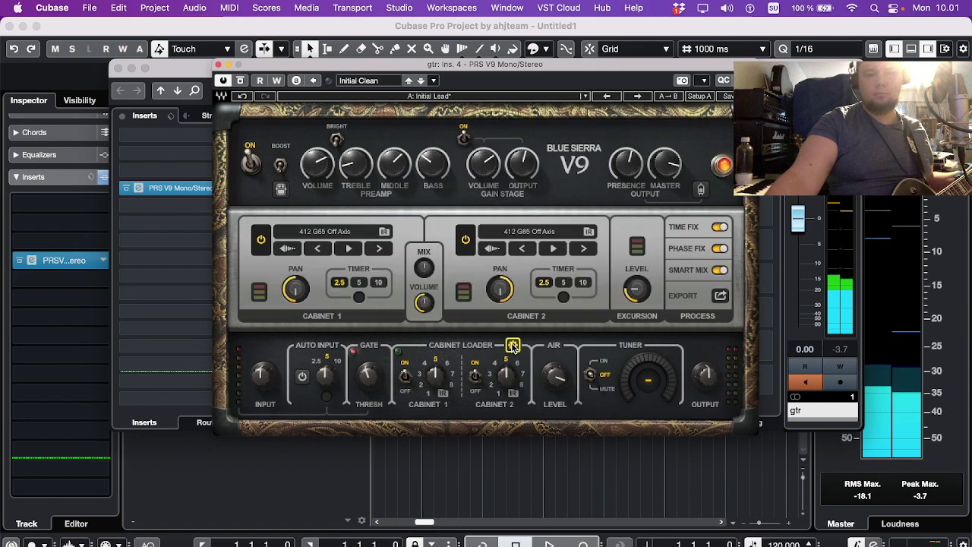
Step: Centre the pan of both cabinets at 0 and switch off Cabinet 2
drag(500, 288, 500, 342)
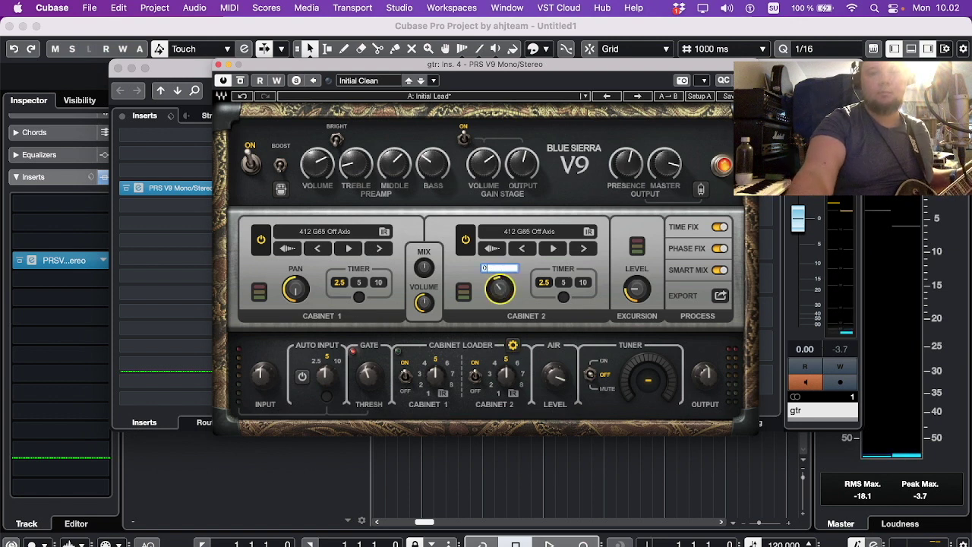
click(465, 240)
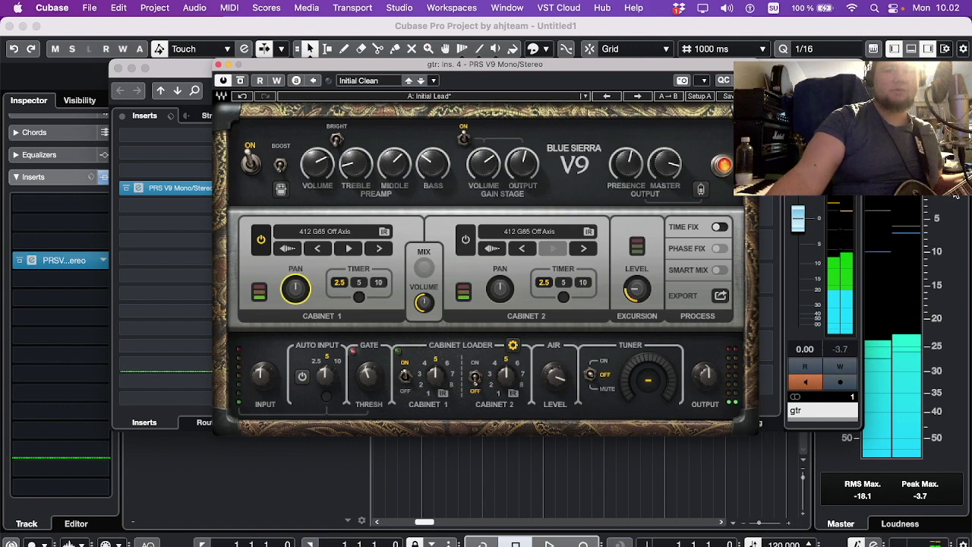
click(806, 382)
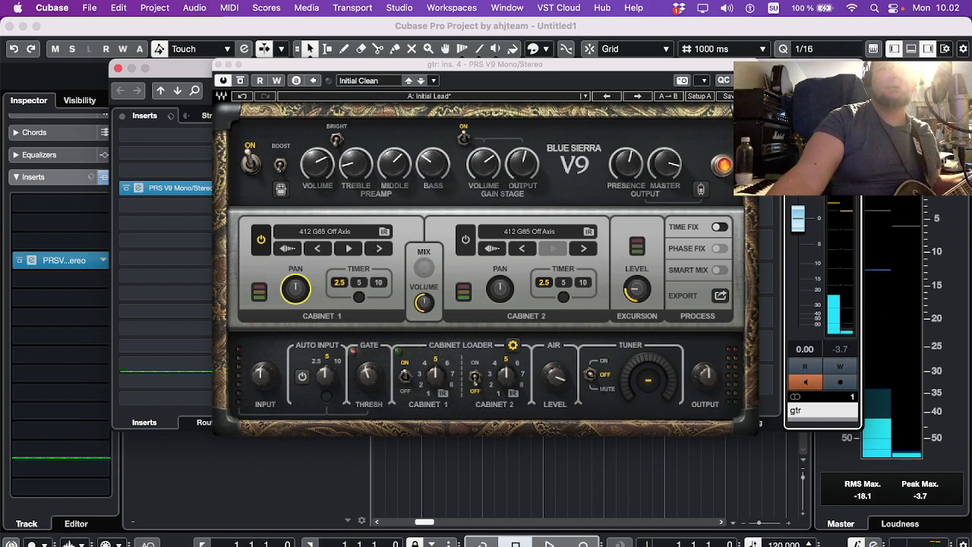
Step: Insert M360 Mixdown 5.0 in the gtr channel's slot directly after PRS V9 Mono/Stereo
click(171, 201)
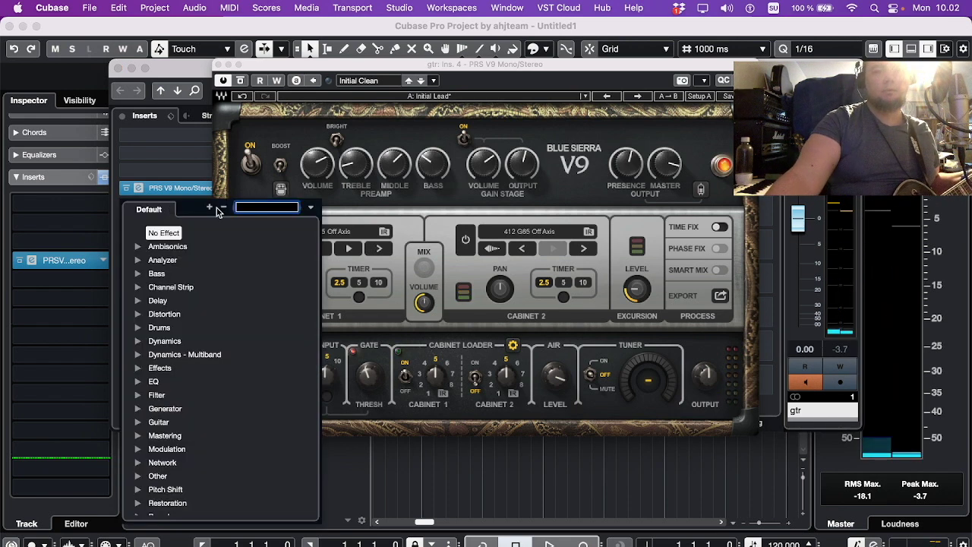
text(mixd)
key(Return)
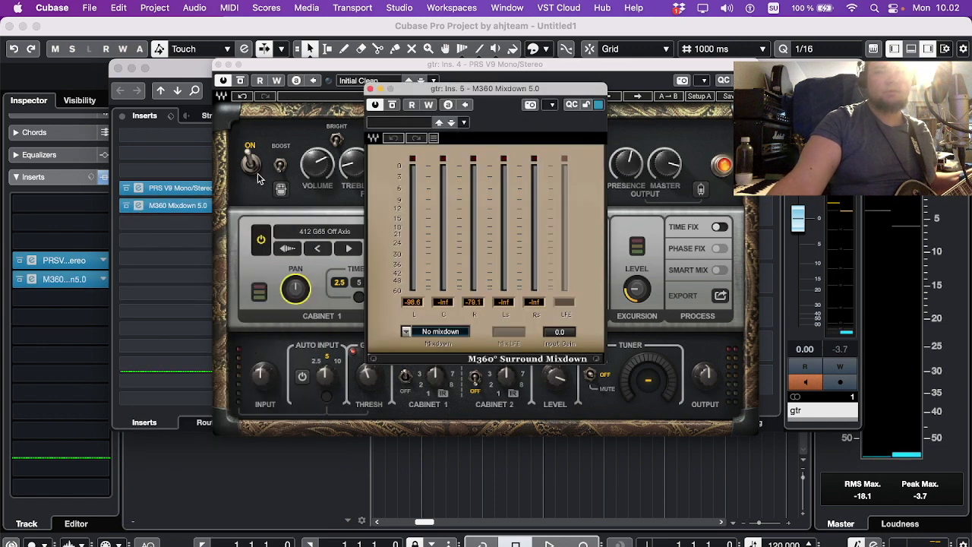
Step: Replace M360 Mixdown 5.0 with StereoEnhancer in the same insert slot of the gtr channel
drag(293, 67, 361, 62)
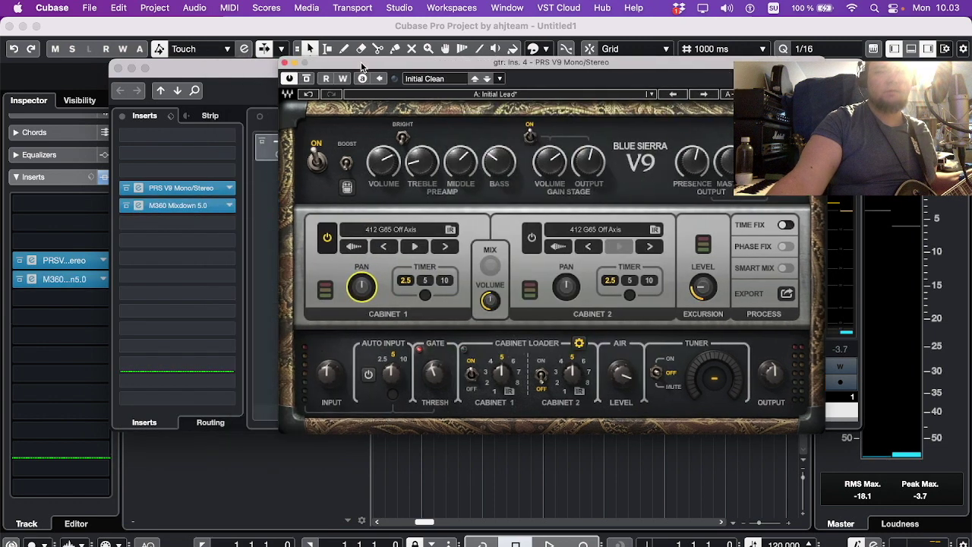
click(229, 206)
text(down)
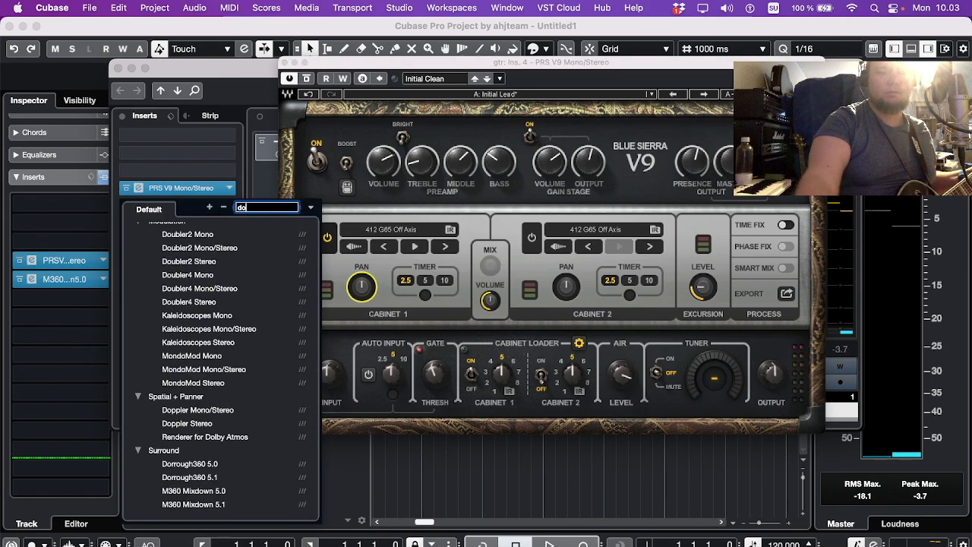
key(BackSpace)
key(BackSpace)
key(BackSpace)
key(BackSpace)
scroll(235, 284, down, 20)
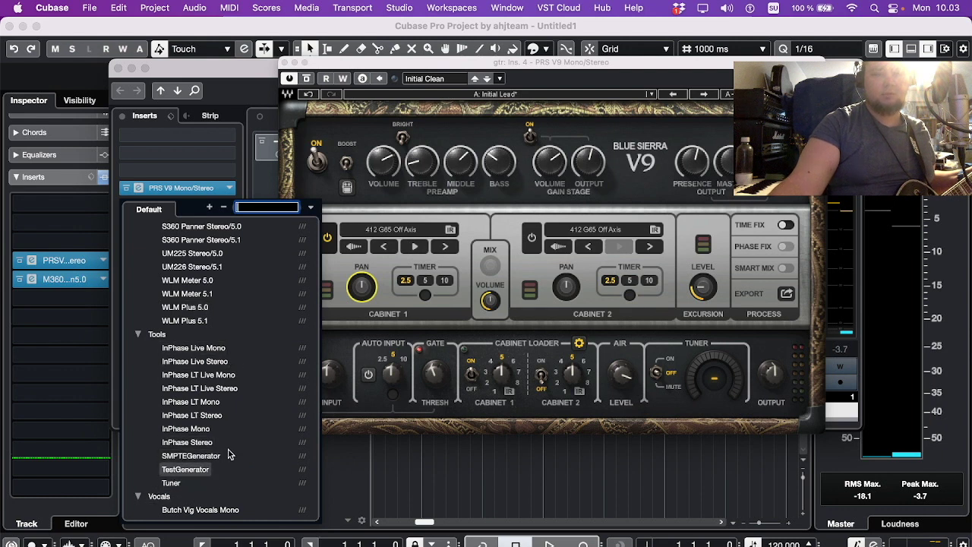
scroll(253, 454, down, 2)
scroll(253, 453, up, 10)
scroll(253, 453, up, 15)
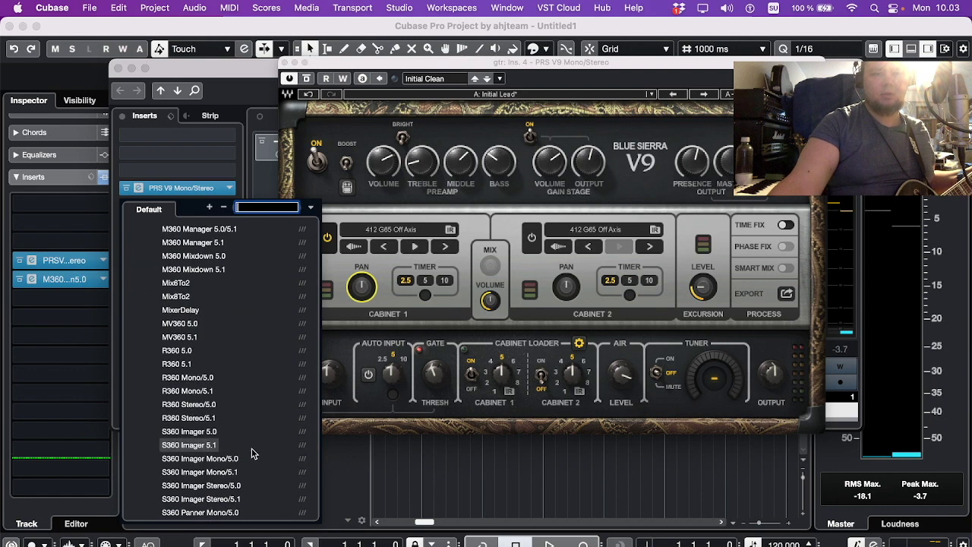
scroll(252, 453, down, 5)
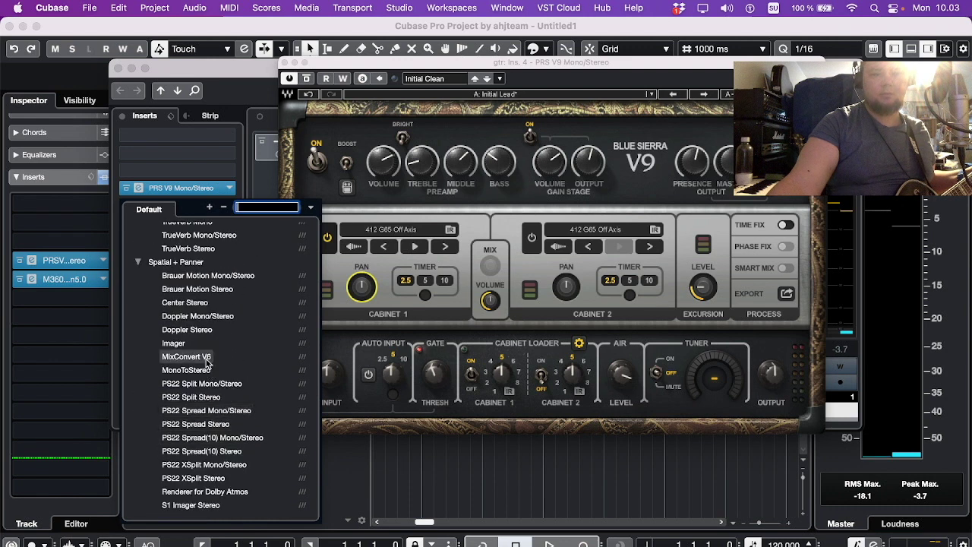
scroll(257, 373, down, 3)
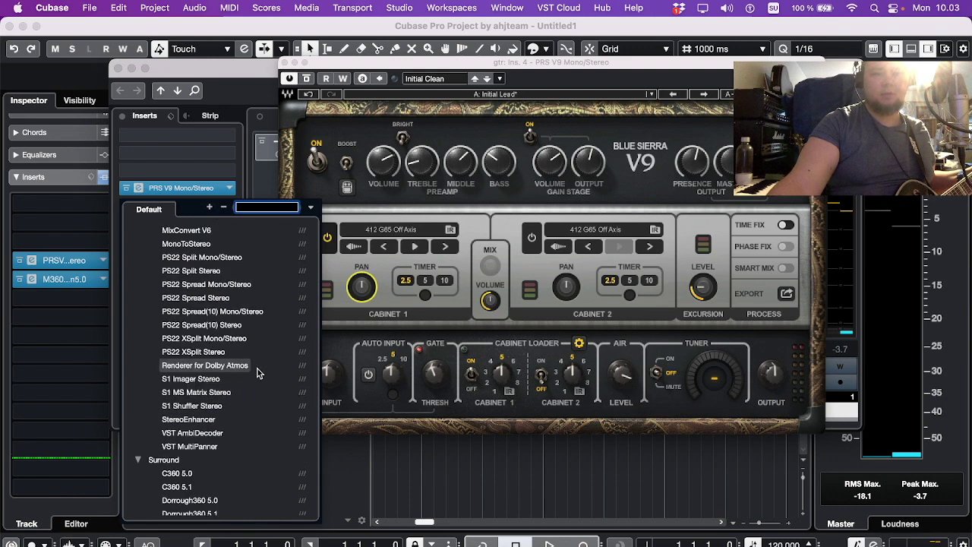
click(215, 426)
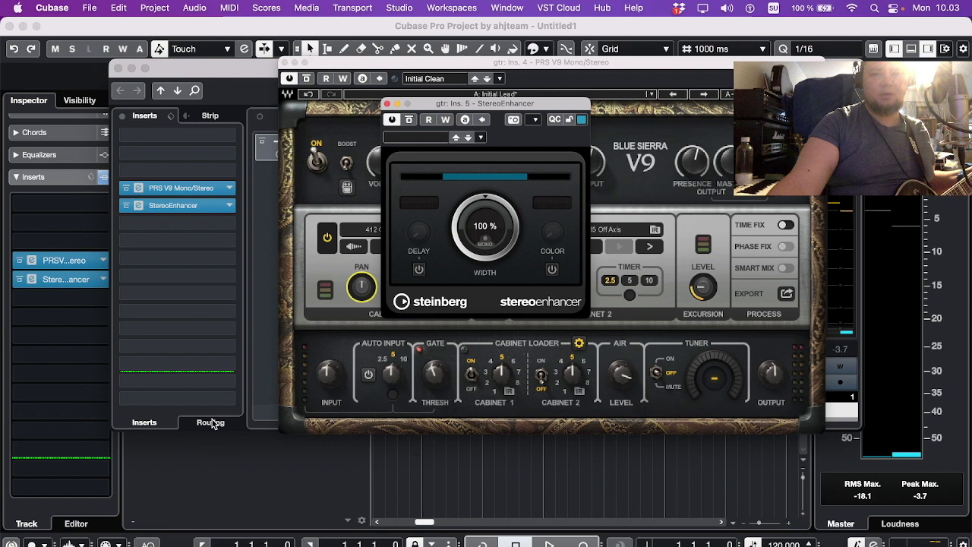
Step: Set StereoEnhancer's width to 0 % so the guitar plays in mono, and close its window
drag(456, 272, 460, 481)
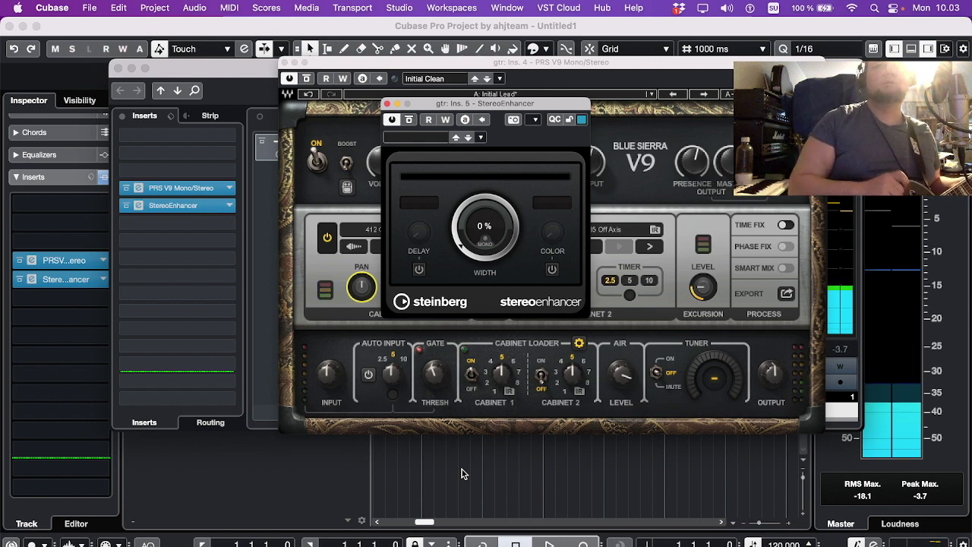
click(387, 104)
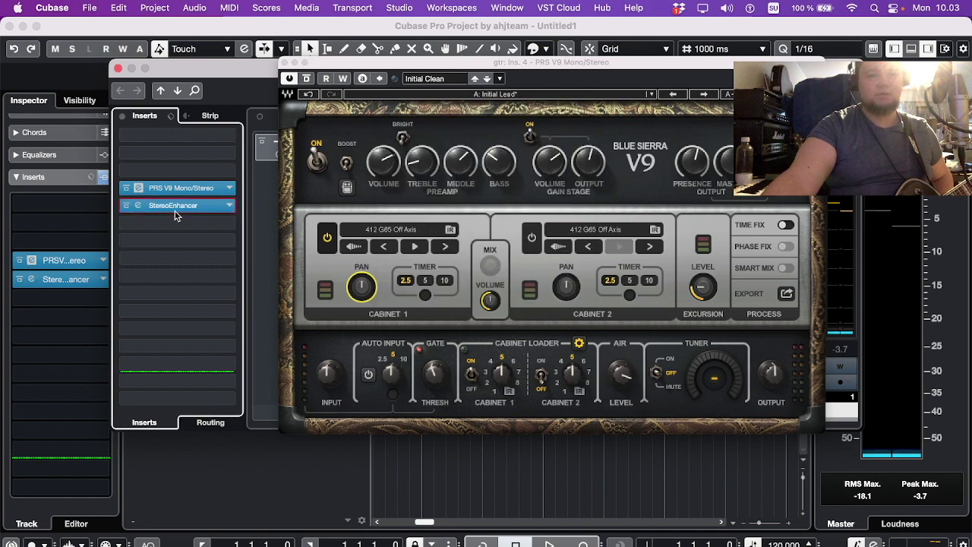
Step: Turn on the preamp's bright switch and turn up the preamp volume
click(403, 138)
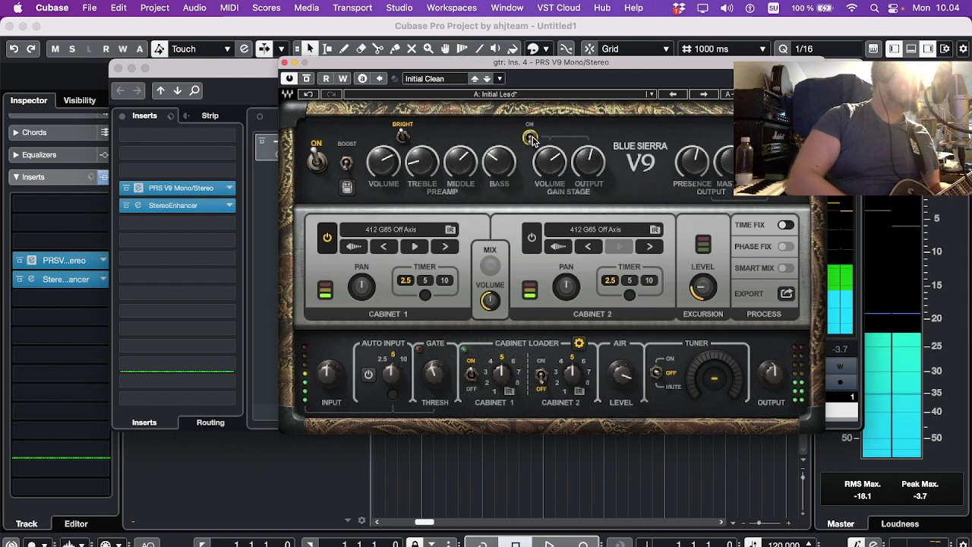
mouse_move(390, 171)
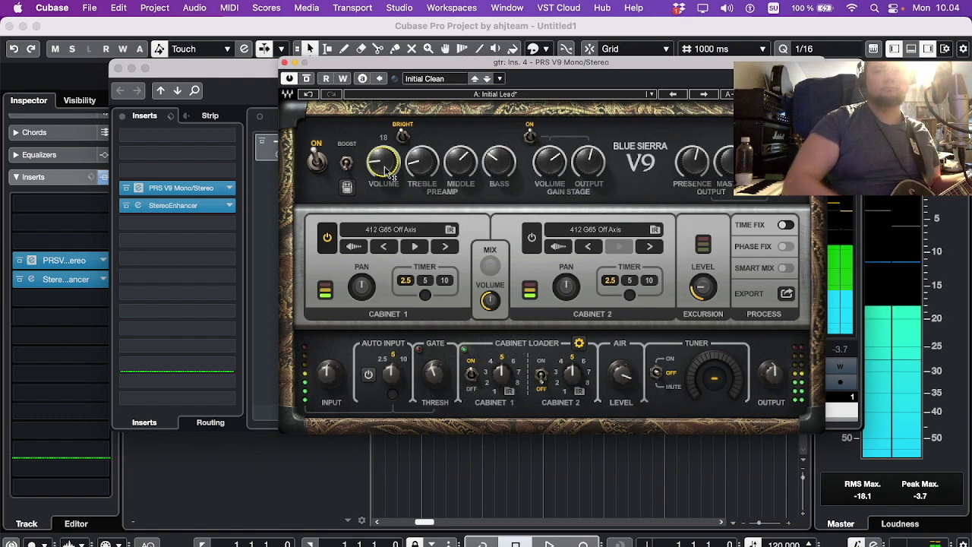
drag(389, 172, 384, 167)
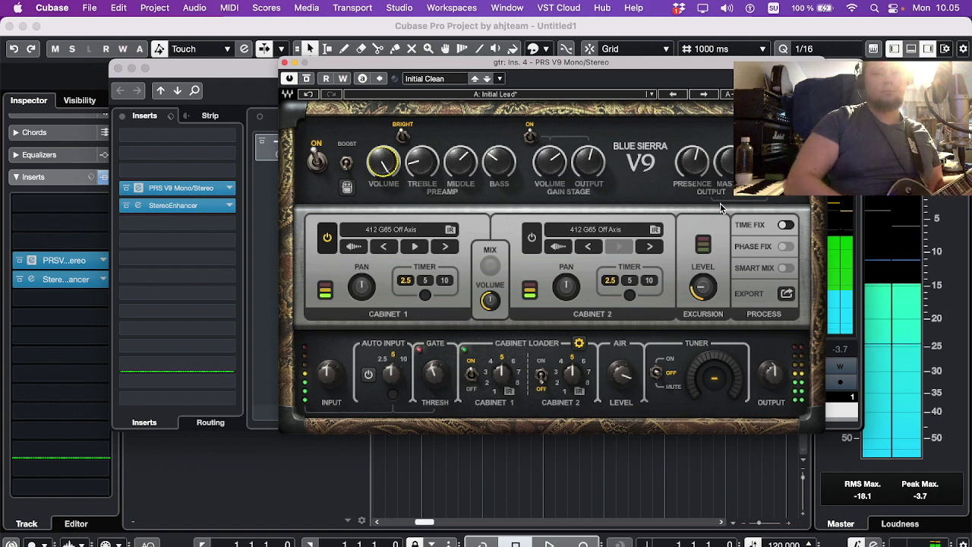
Step: Switch on the boost section and set its gain to 0.0
click(347, 187)
mouse_move(402, 174)
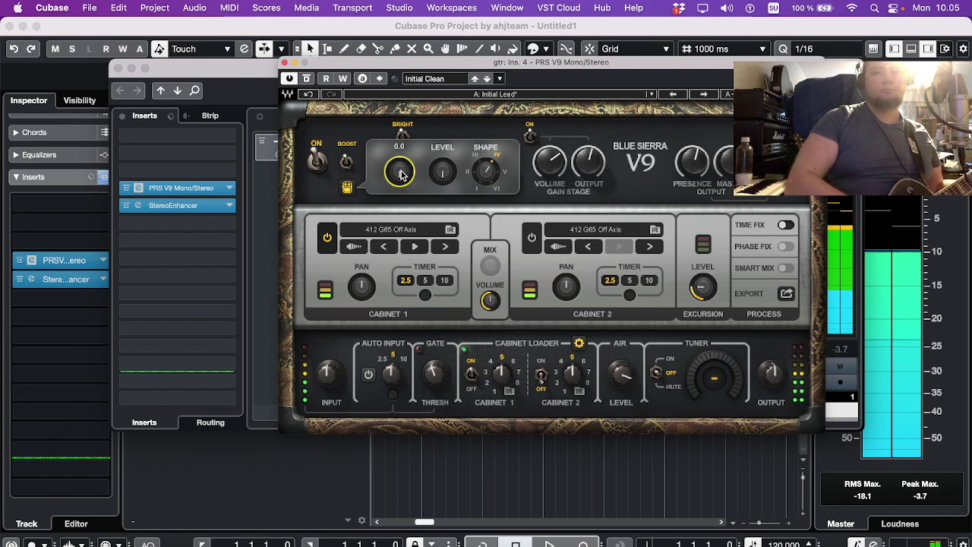
Step: Load the 112 V30 factory impulse response in Cabinet 1 and close the cabinet loader settings
click(451, 230)
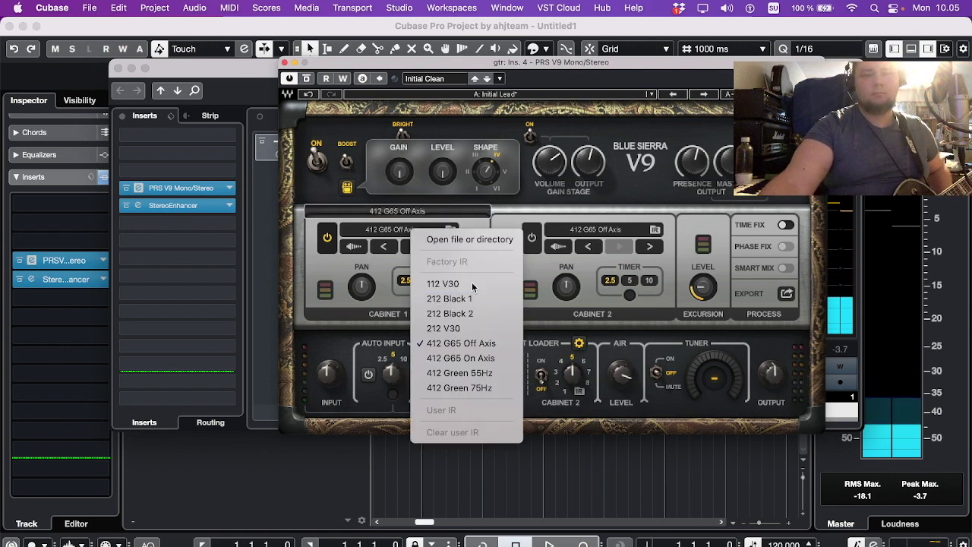
click(444, 283)
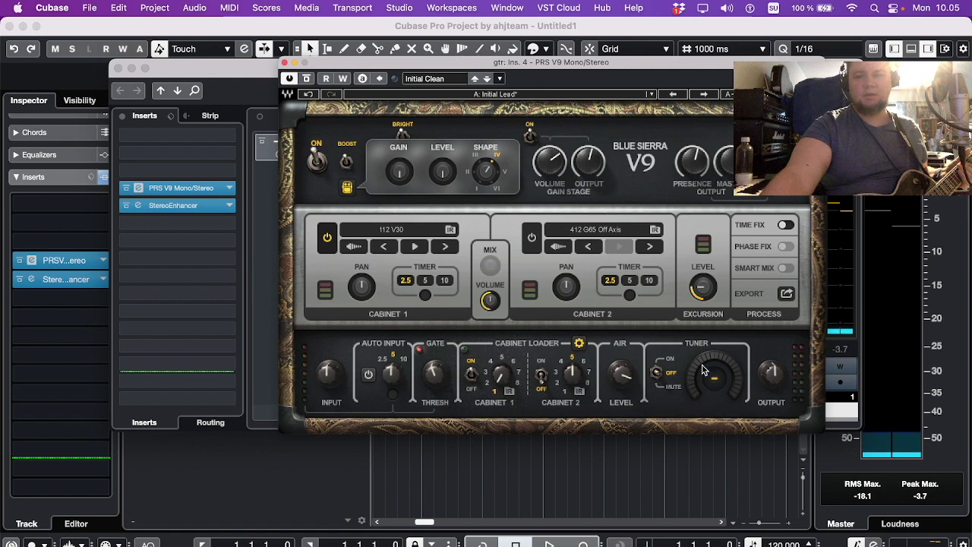
click(579, 343)
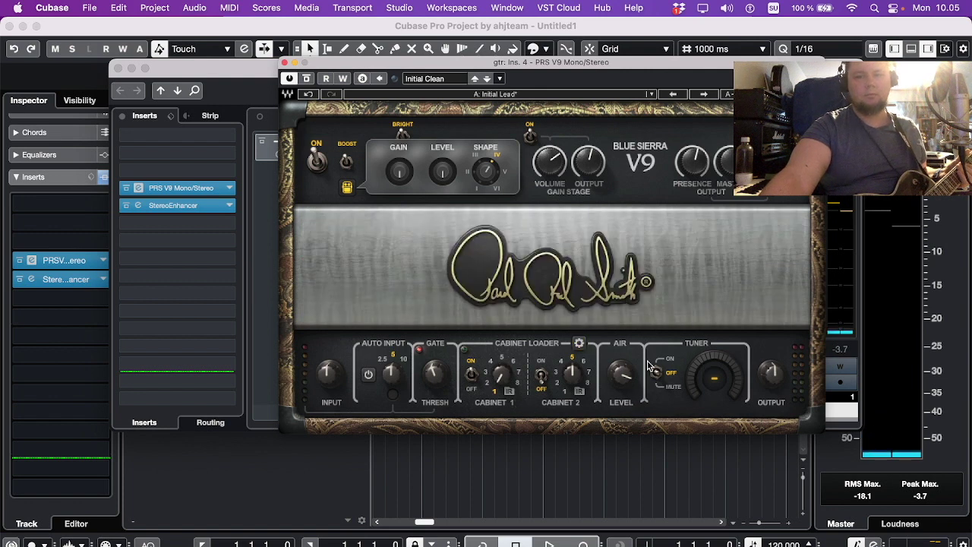
click(579, 343)
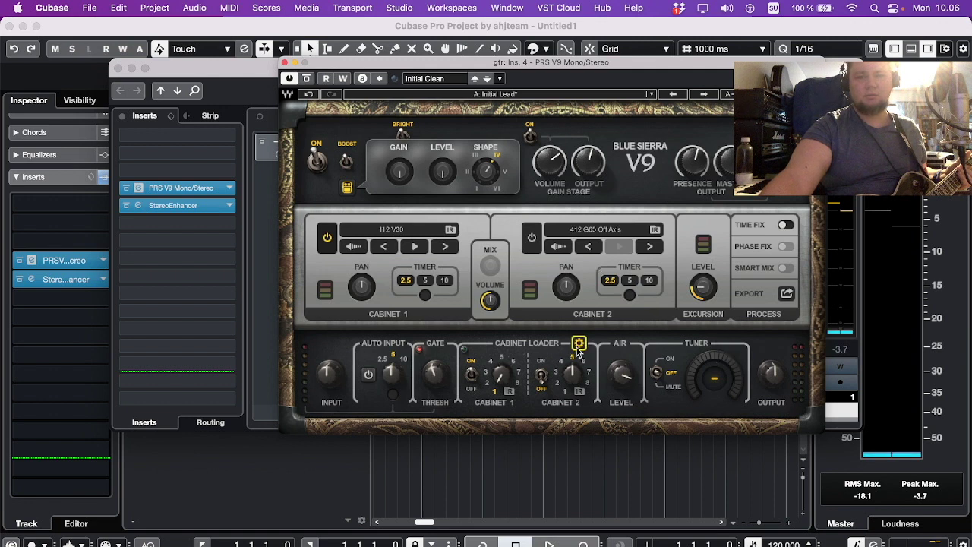
click(579, 343)
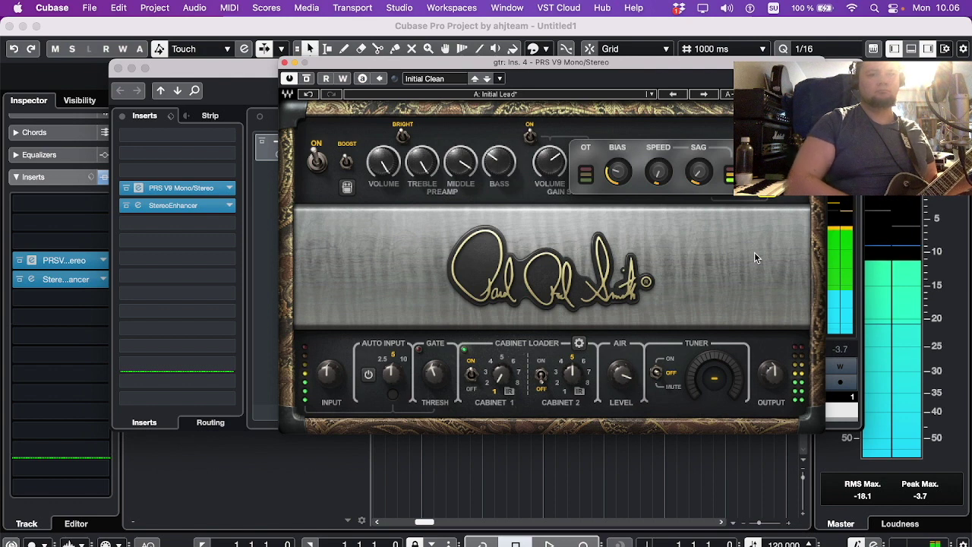
Step: Adjust the amp's input level using Auto Input at the 2.5 setting
click(369, 374)
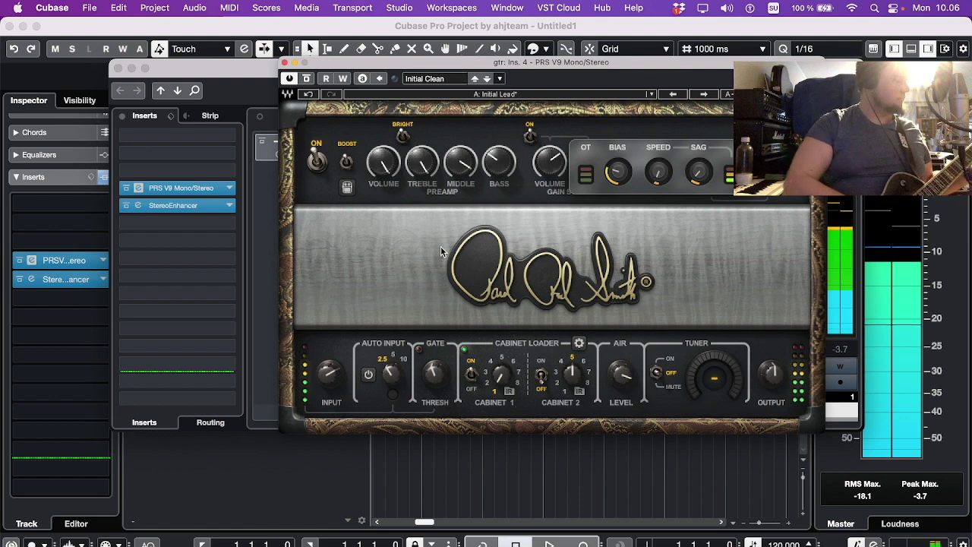
click(369, 376)
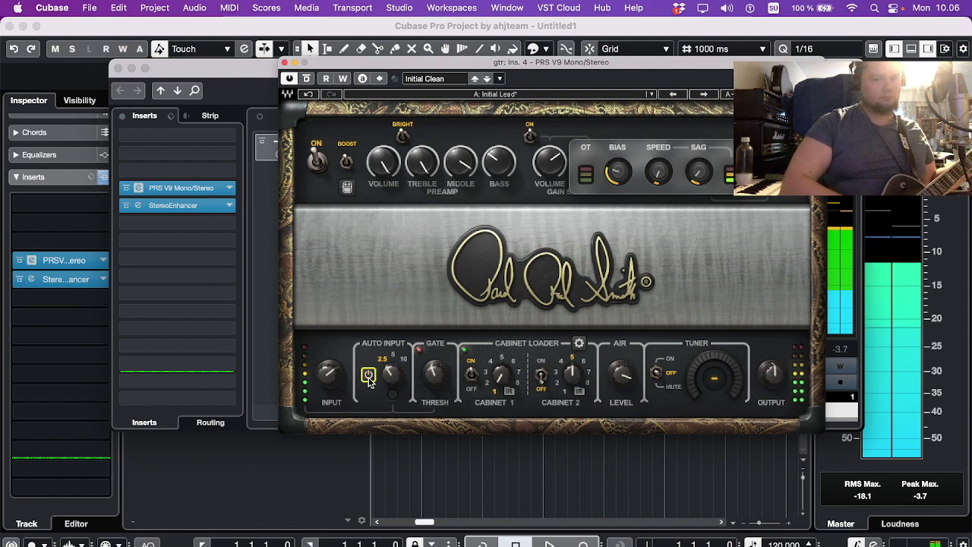
Step: Lower the preamp volume and switch Cabinet 1 to 212 Black 1
mouse_move(384, 162)
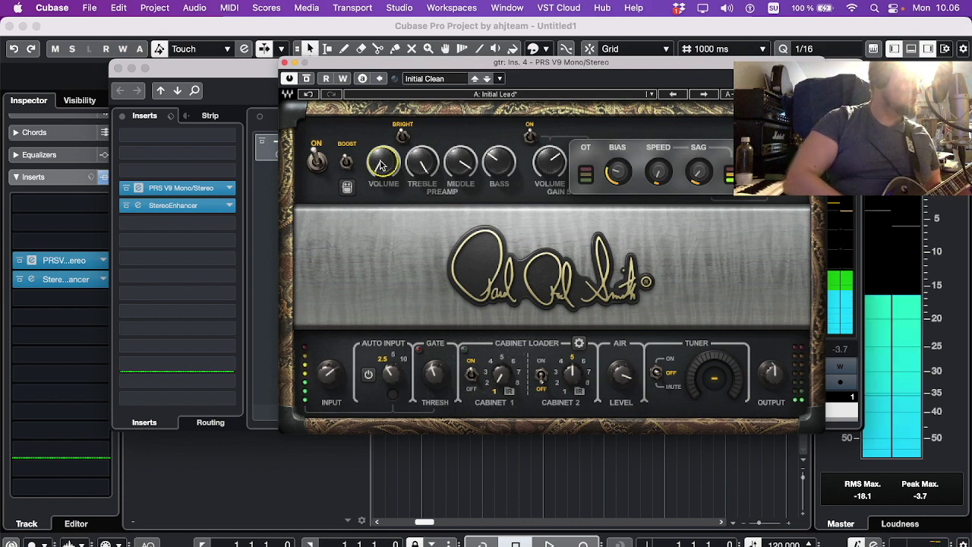
mouse_move(382, 166)
mouse_down()
mouse_move(381, 143)
mouse_move(382, 161)
mouse_up()
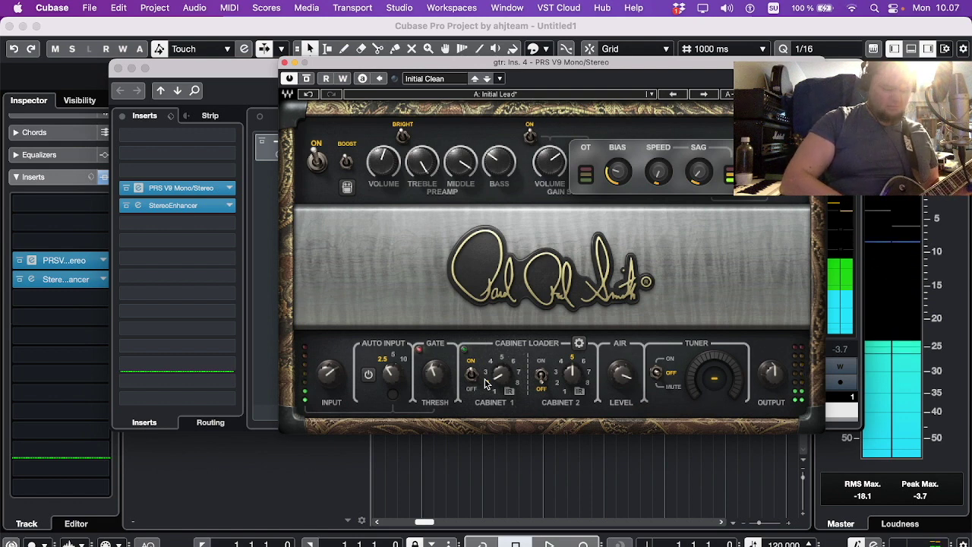
Step: Set the preamp bass to 100 and the Air level to 0.0, with the cabinet loader settings open
mouse_move(499, 161)
drag(499, 161, 495, 173)
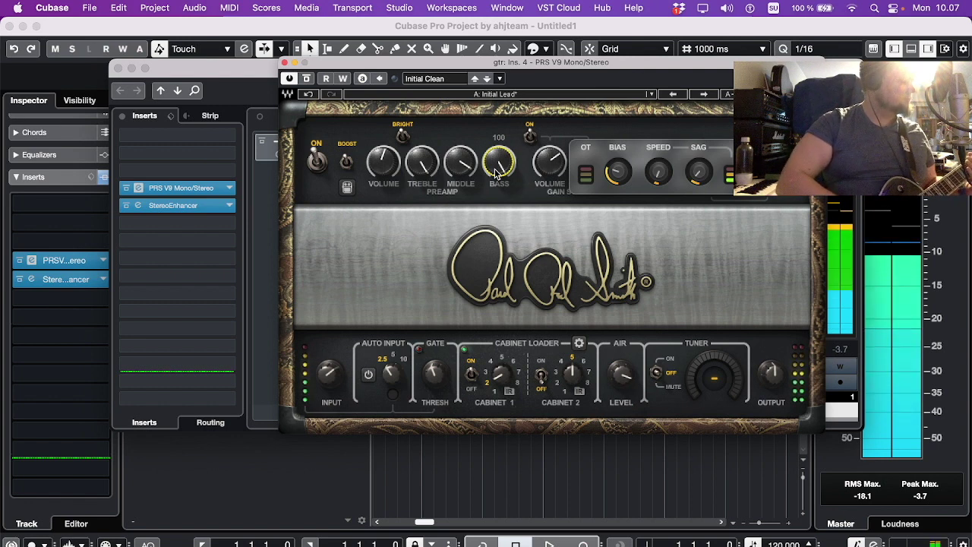
click(579, 343)
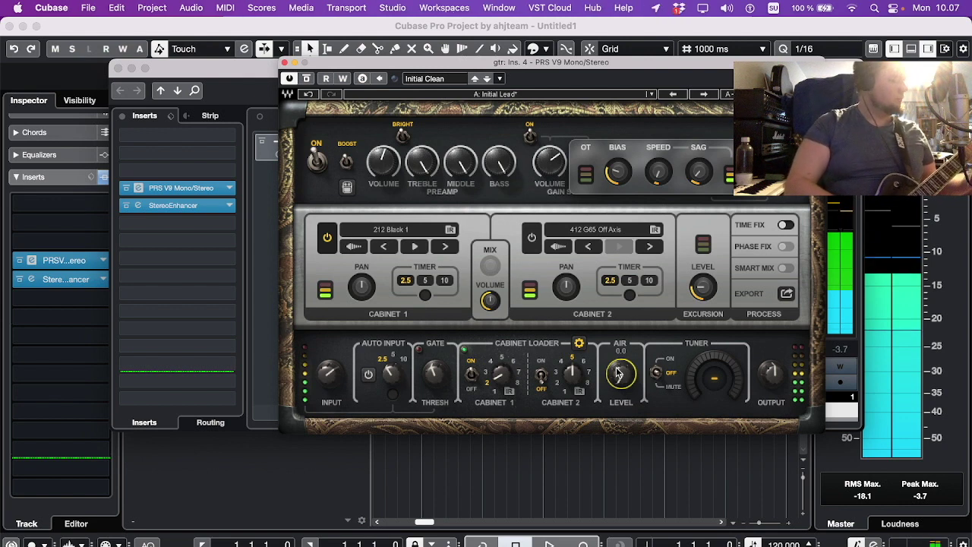
Step: Audition the factory impulse responses in Cabinet 1 one after another, from 112 V30 through to 412 G65 On Axis
click(451, 230)
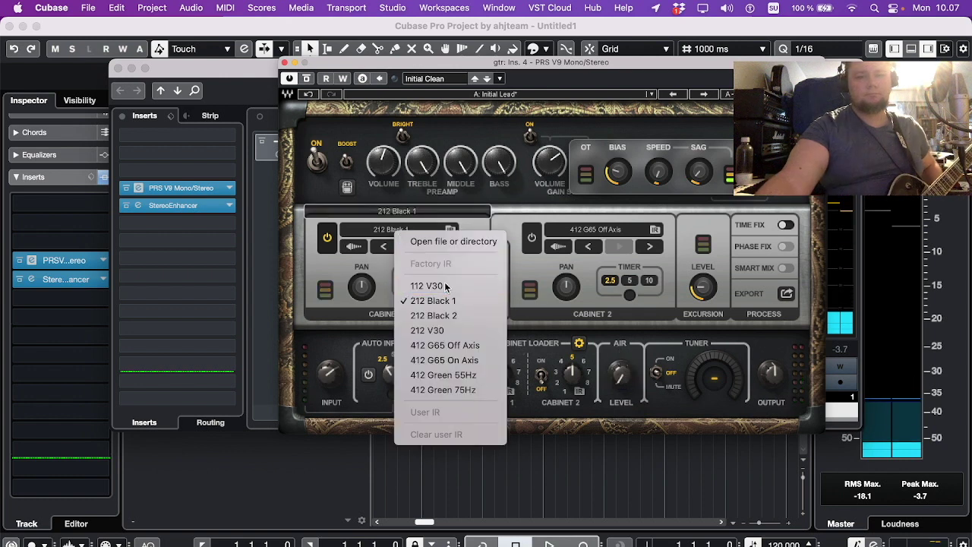
click(445, 284)
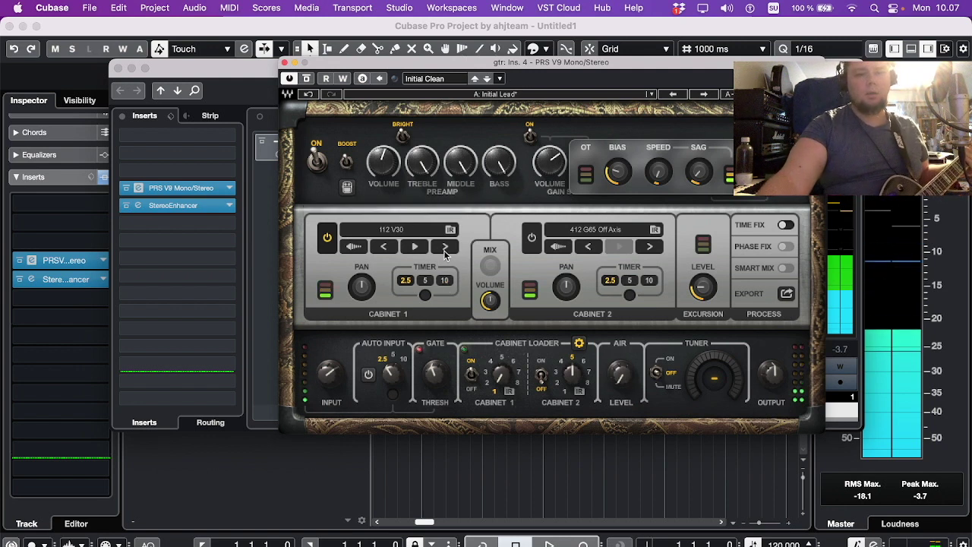
click(445, 247)
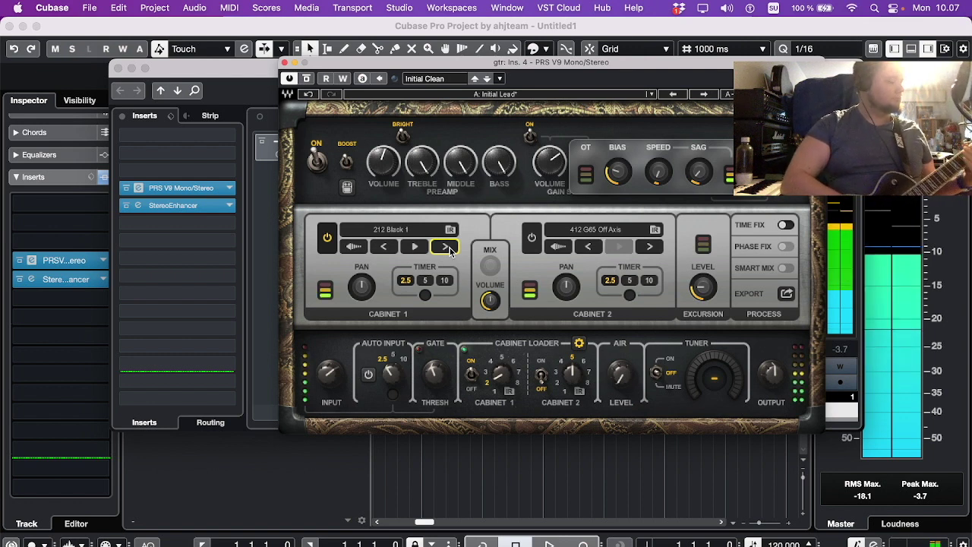
click(446, 248)
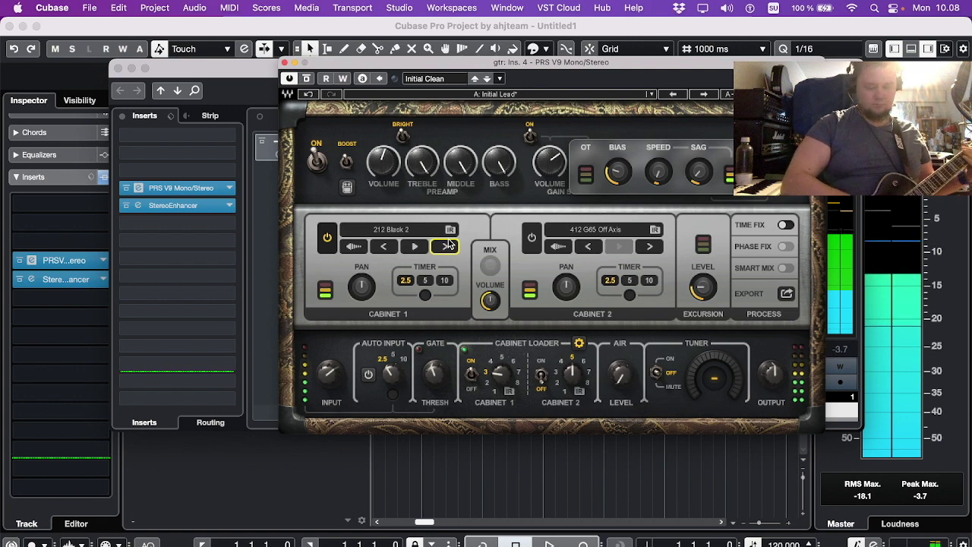
click(447, 248)
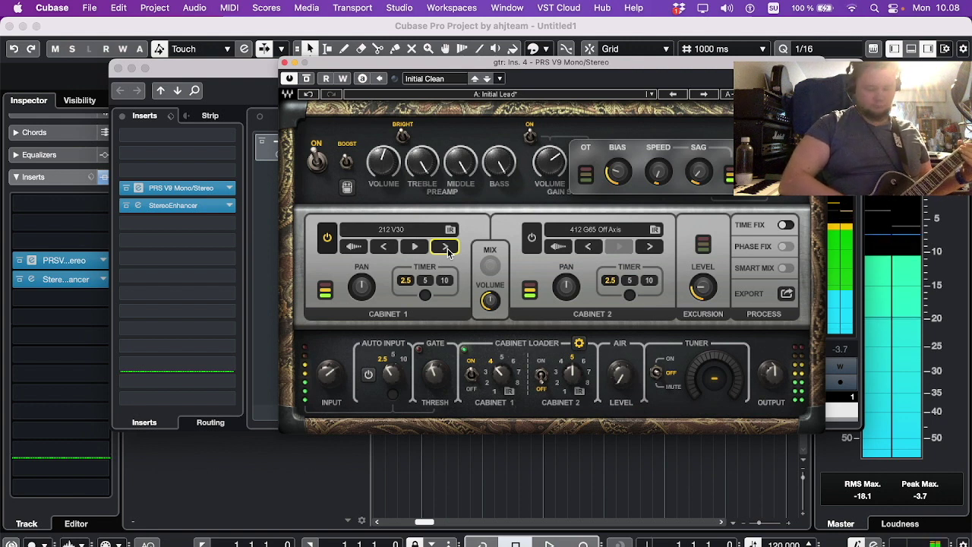
click(446, 248)
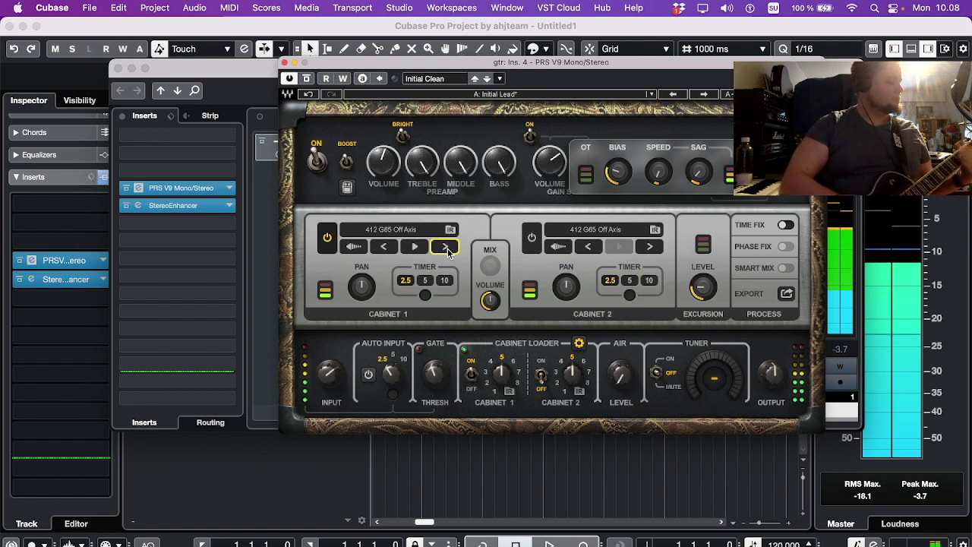
click(445, 248)
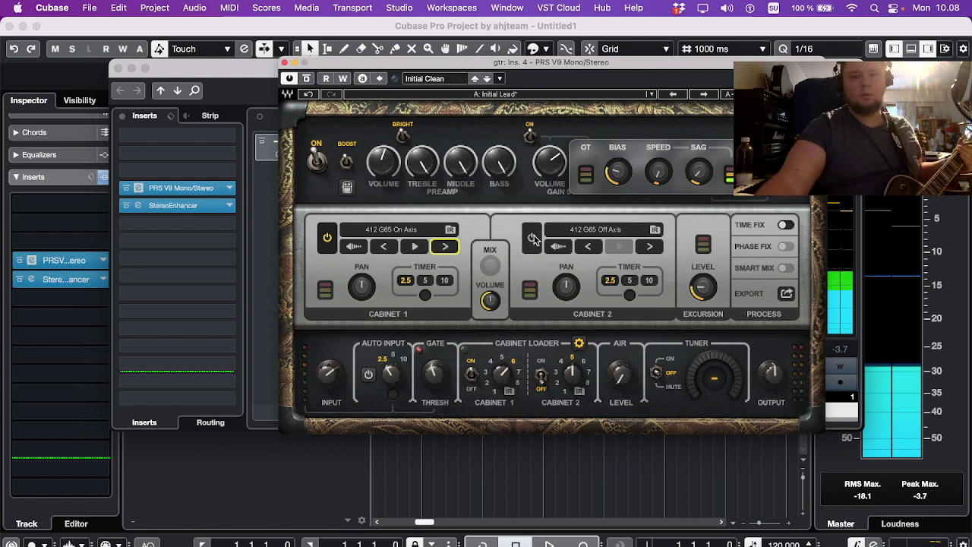
Step: Load the 112 V30 impulse response in Cabinet 2 and set the mix between both cabinets to 64
click(619, 231)
click(684, 286)
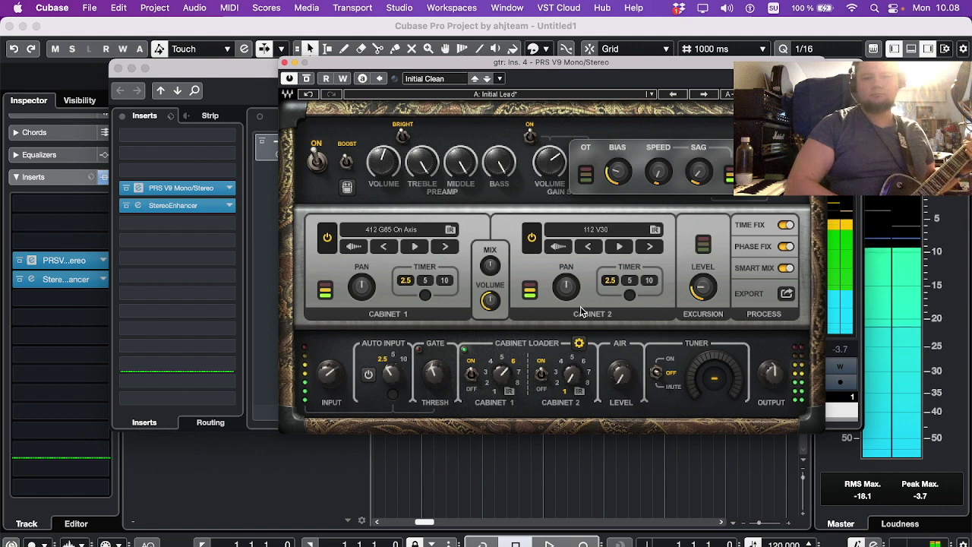
drag(490, 264, 490, 258)
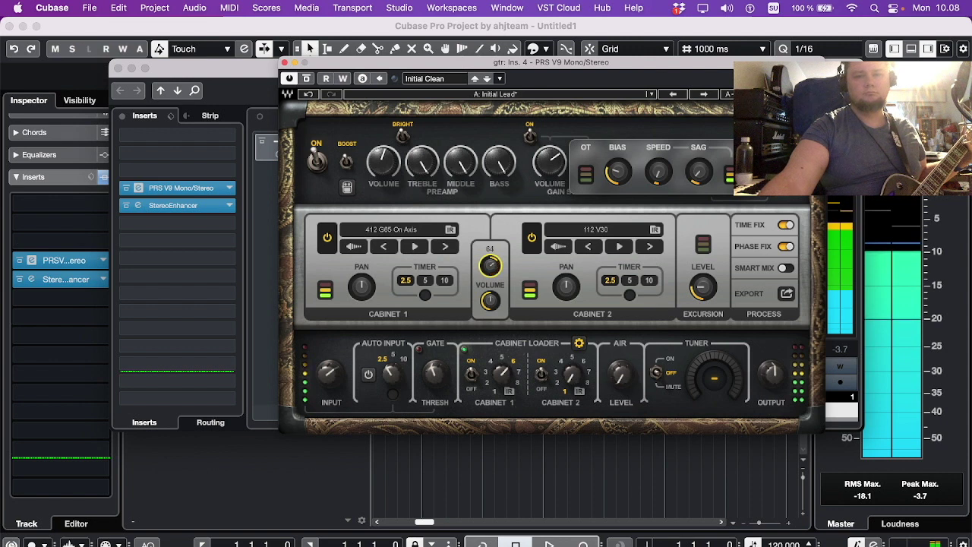
drag(490, 265, 490, 271)
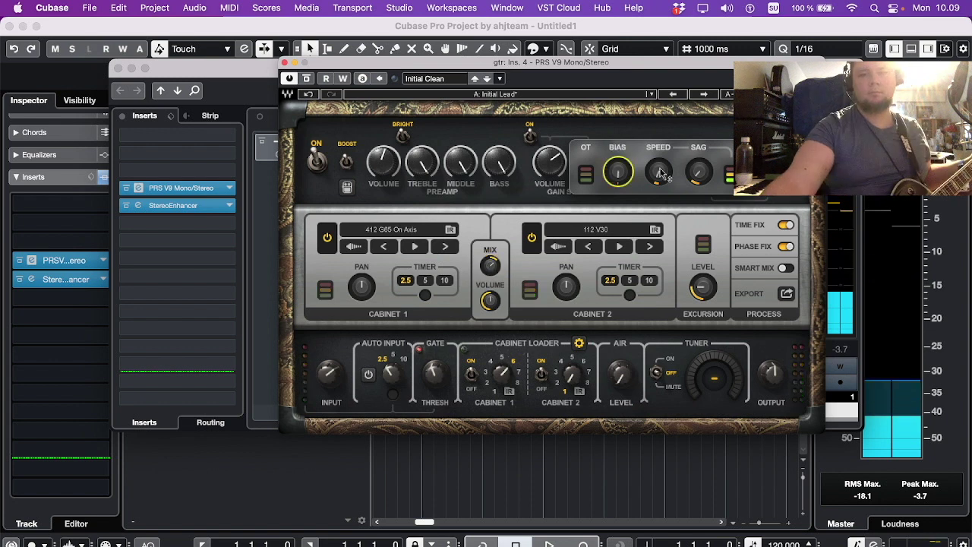
Step: Sweep the output tube Sag control up and down, trying 0.0 and 24.5
mouse_move(658, 172)
mouse_move(703, 172)
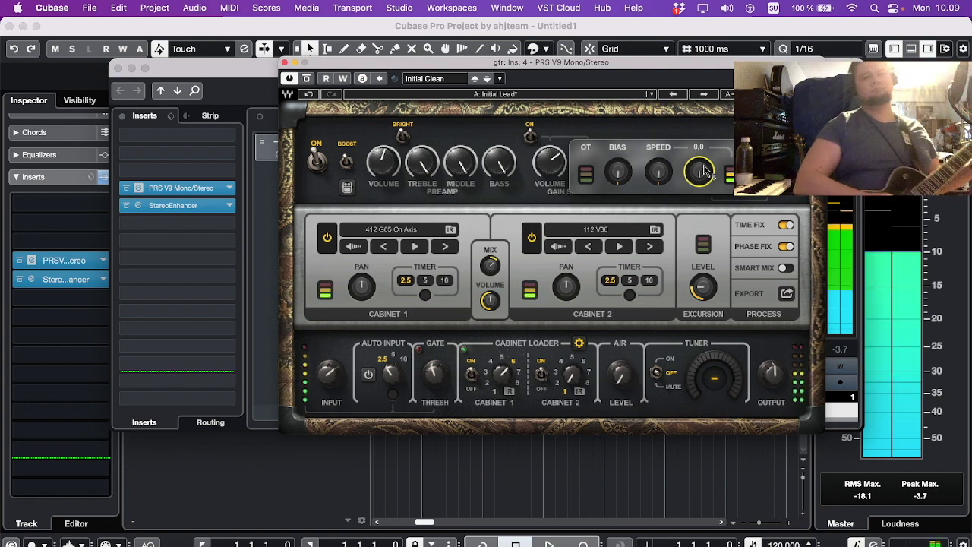
scroll(702, 172, up, 5)
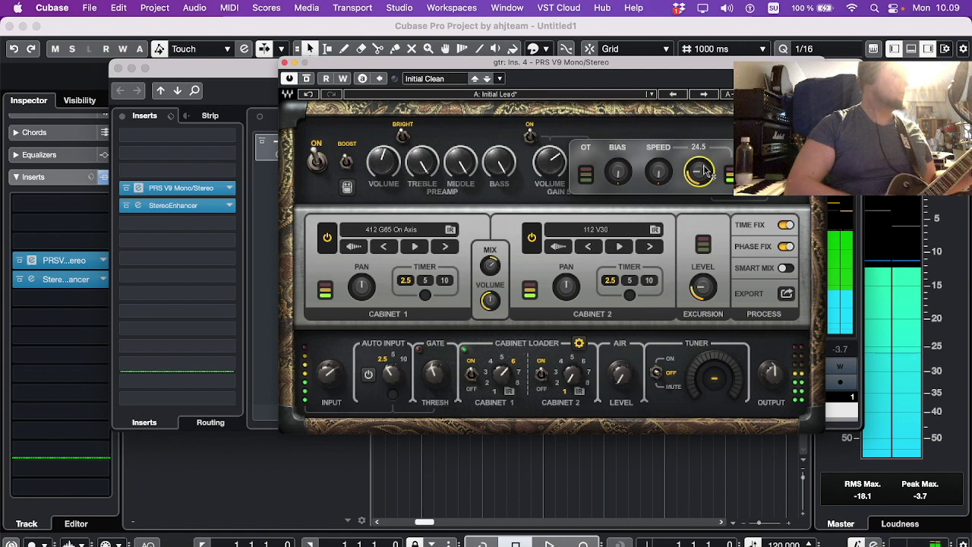
scroll(618, 172, down, 8)
scroll(617, 171, up, 8)
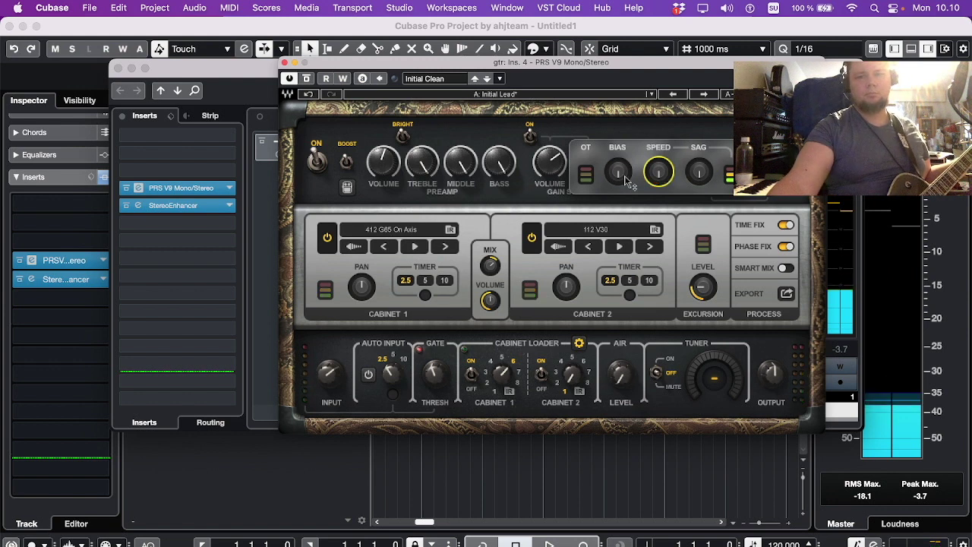
Step: Sweep the output tube Bias control, comparing settings such as 11.5 and 0.1
mouse_move(619, 175)
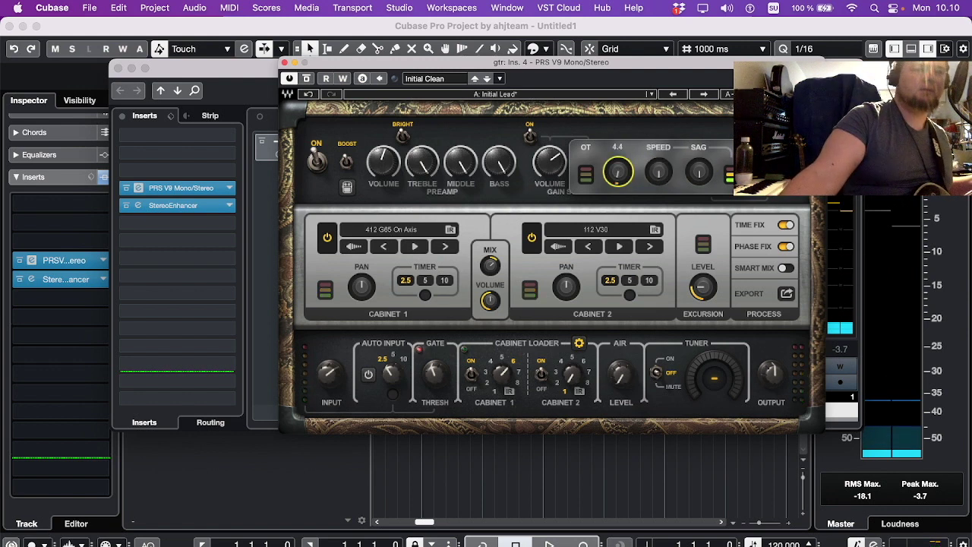
scroll(619, 174, up, 5)
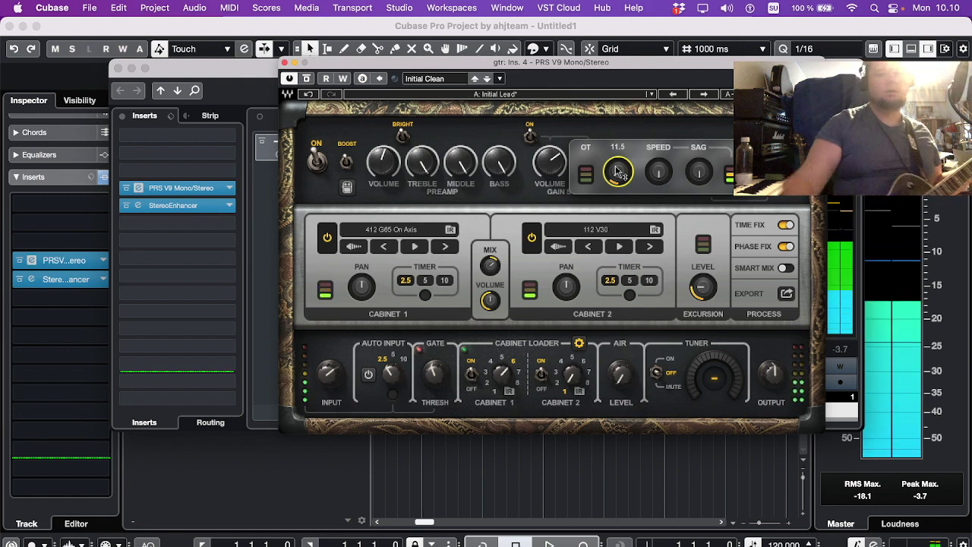
drag(619, 174, 619, 194)
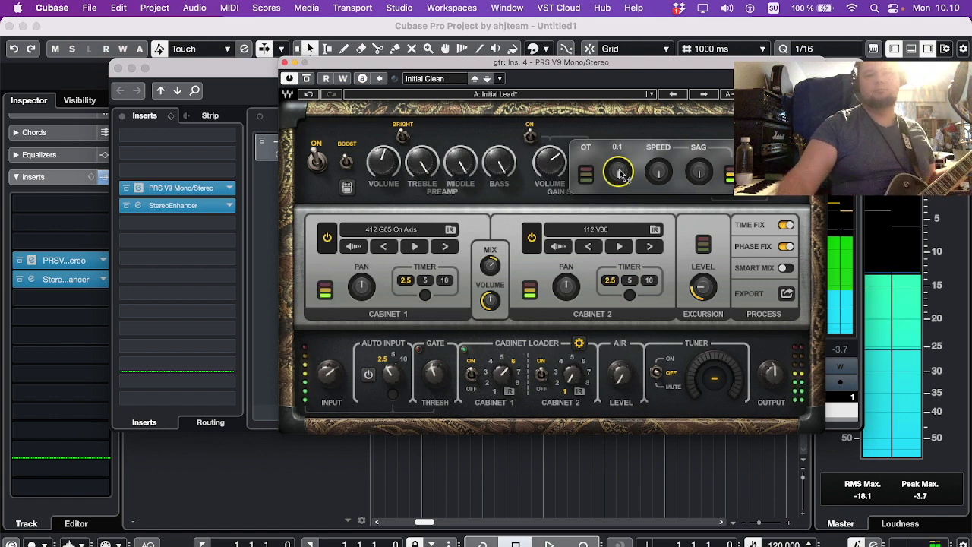
drag(619, 173, 619, 76)
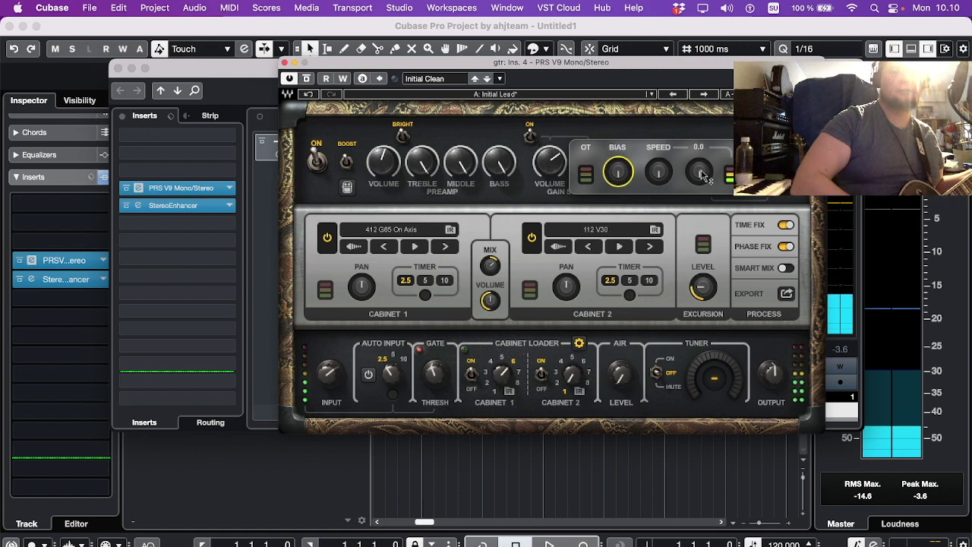
Step: Set the output tube Sag to 100.0, readjust Speed and Bias, and close the output tube settings
drag(703, 176, 702, 114)
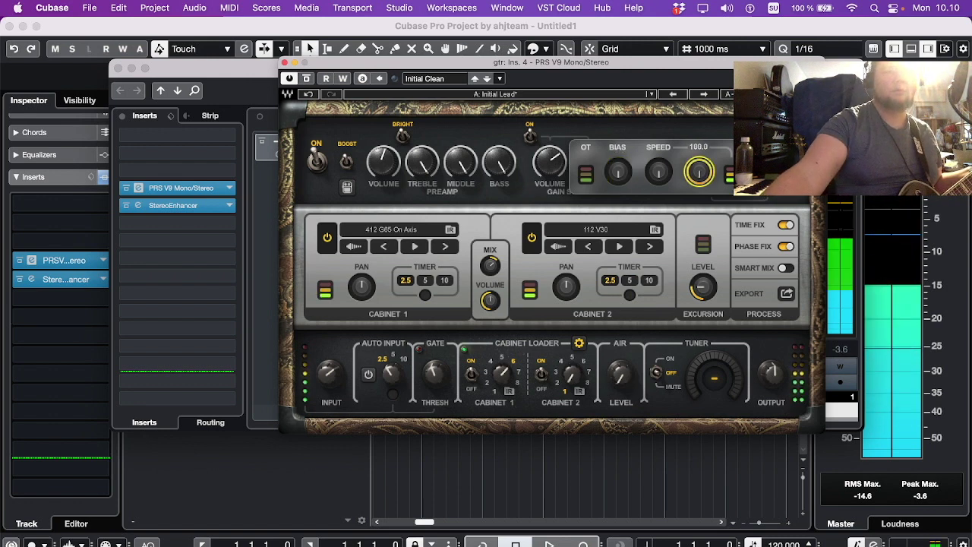
drag(659, 172, 666, 190)
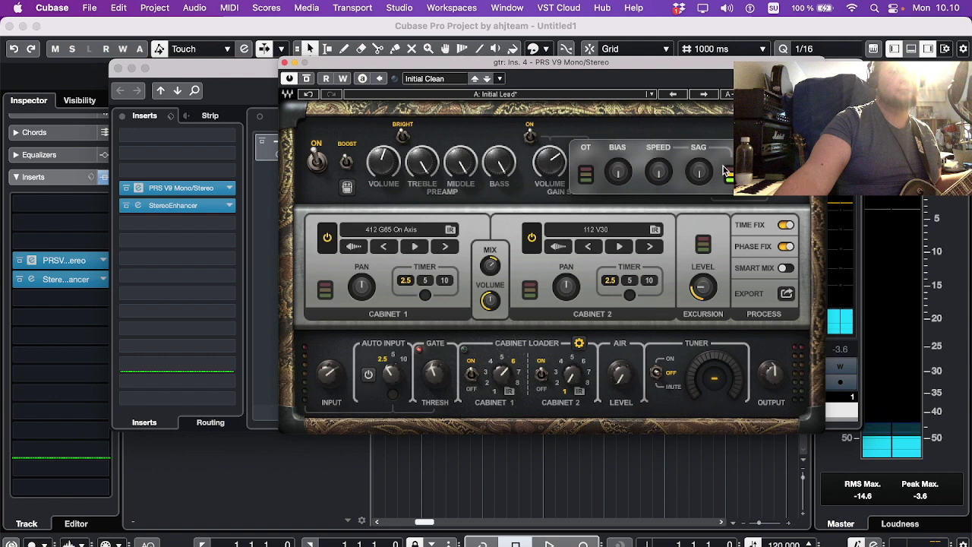
drag(620, 172, 619, 188)
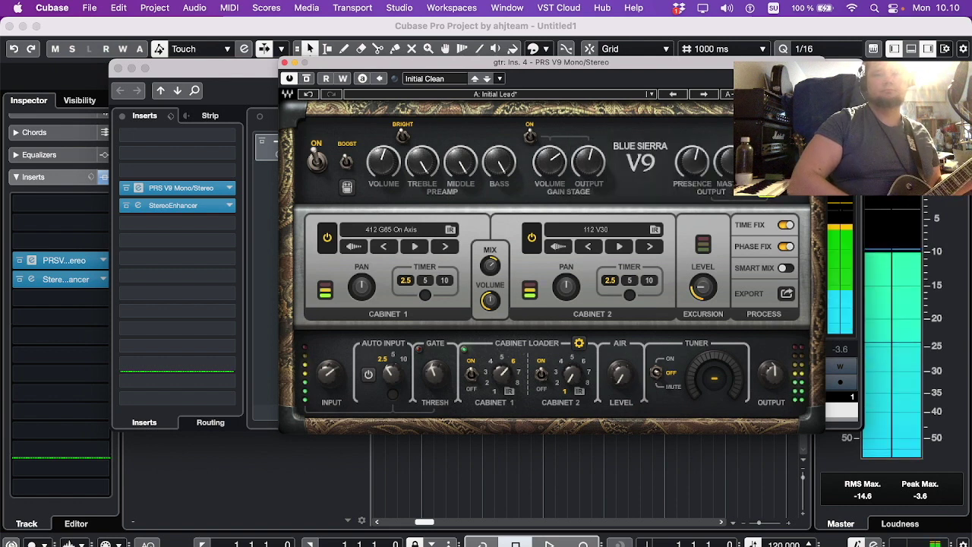
mouse_move(689, 167)
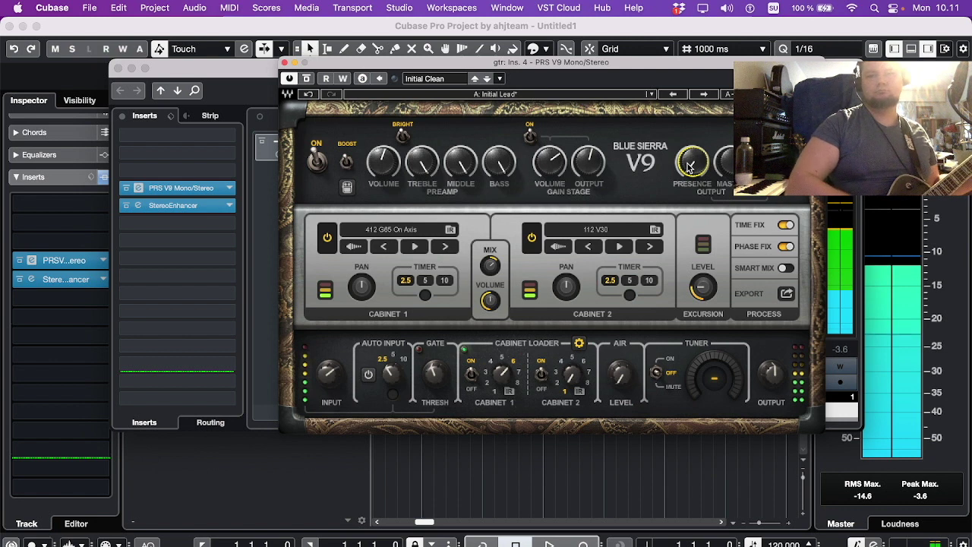
click(773, 198)
mouse_move(619, 176)
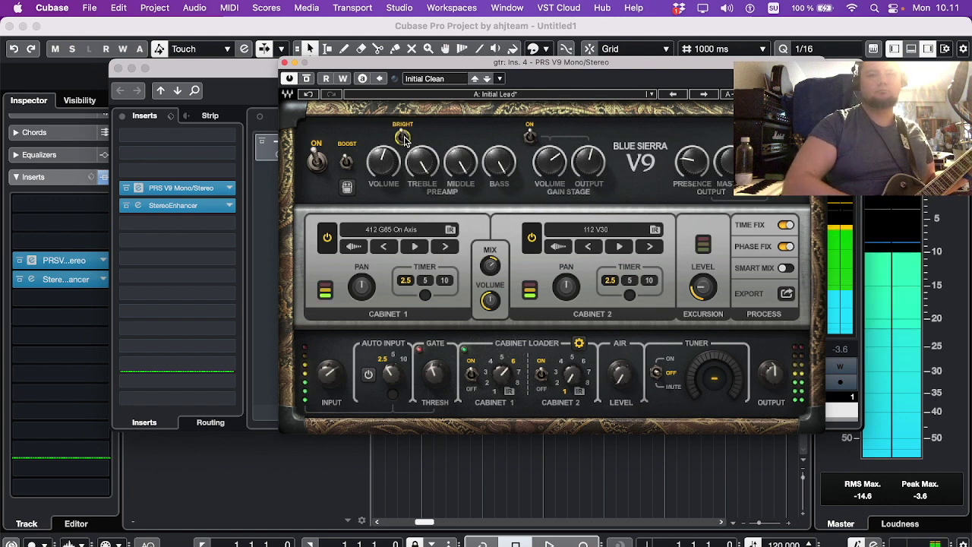
Step: Compare the preamp Middle control at 0, 14, 5 and 100, and leave it at a low setting
mouse_move(458, 157)
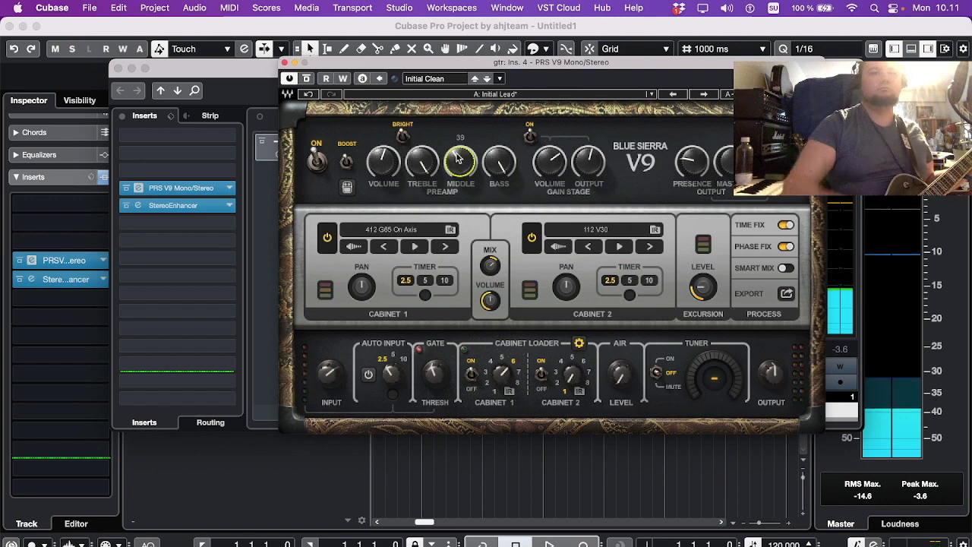
scroll(458, 158, down, 10)
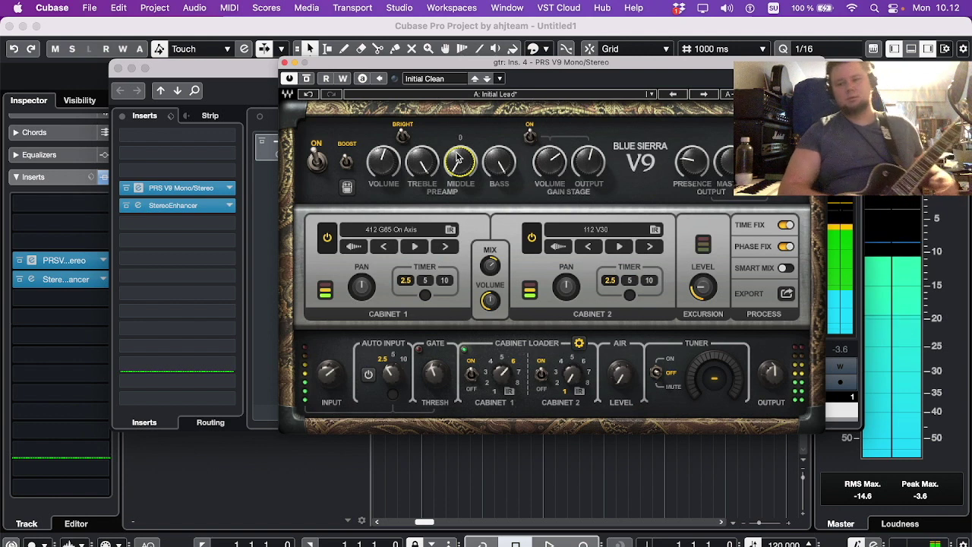
scroll(463, 156, up, 1)
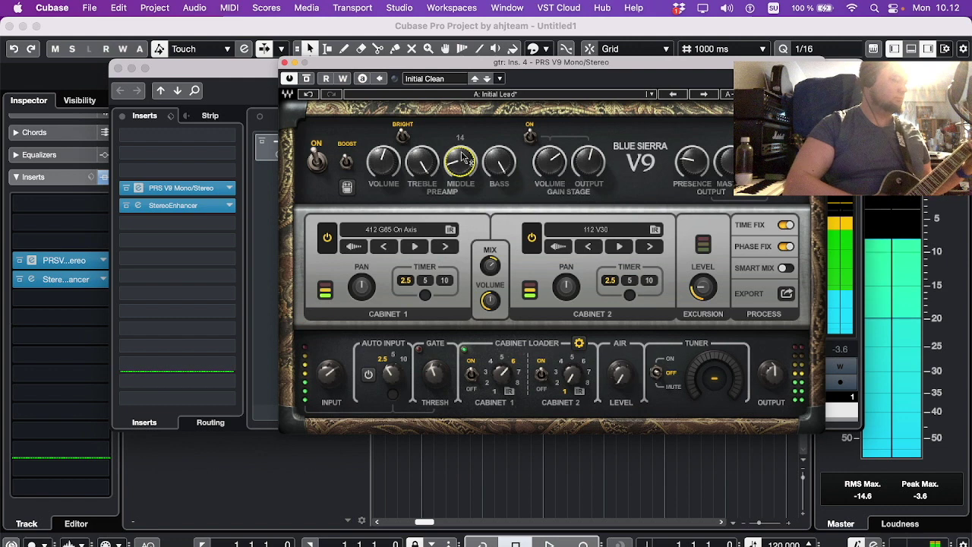
scroll(461, 158, down, 5)
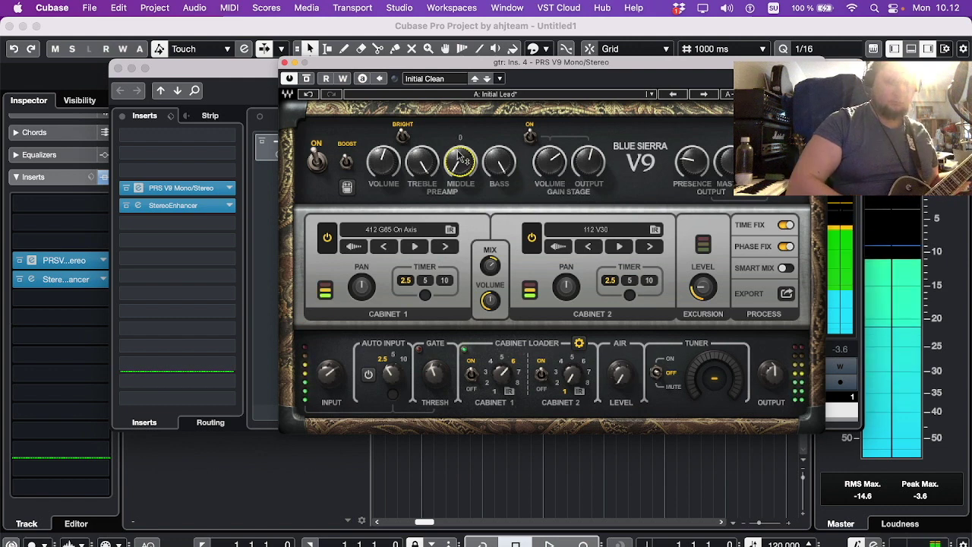
scroll(460, 156, up, 2)
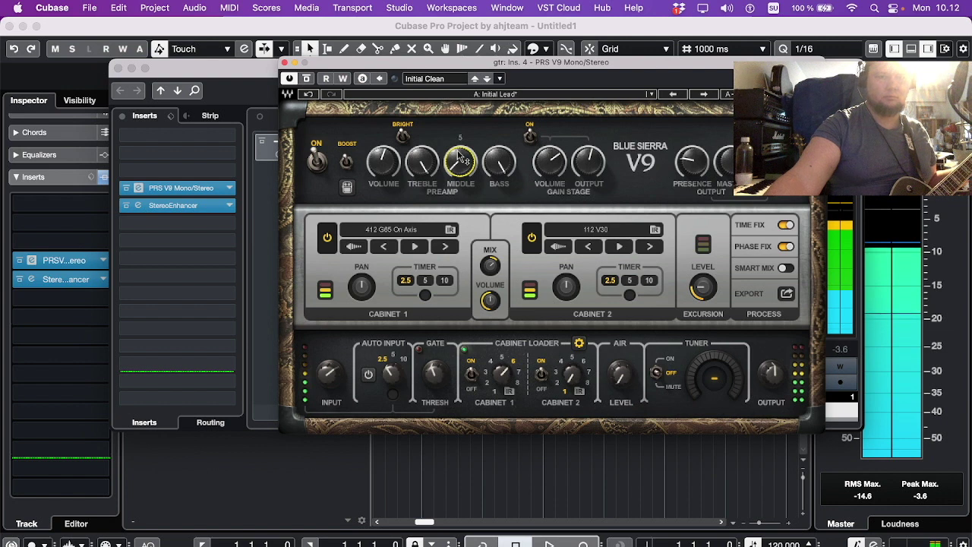
scroll(461, 156, up, 2)
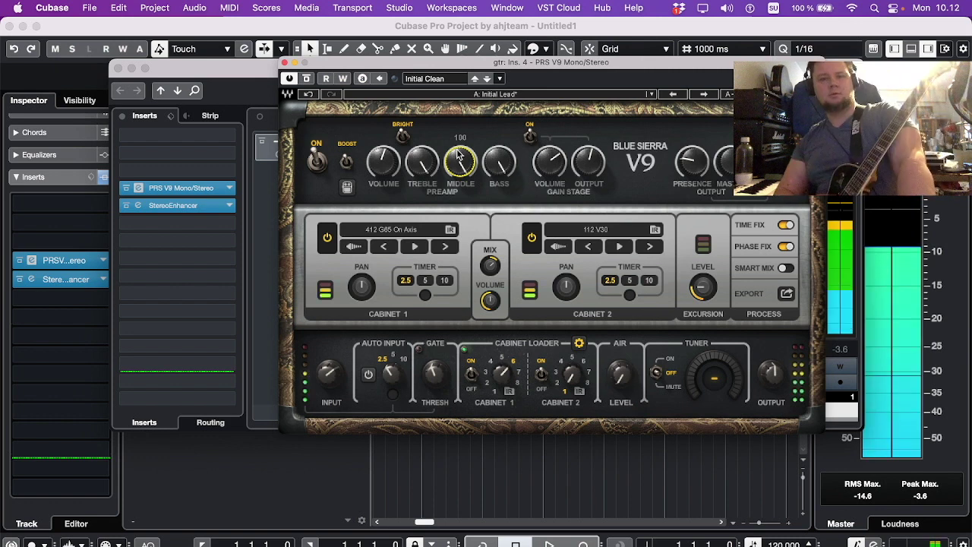
drag(460, 161, 460, 186)
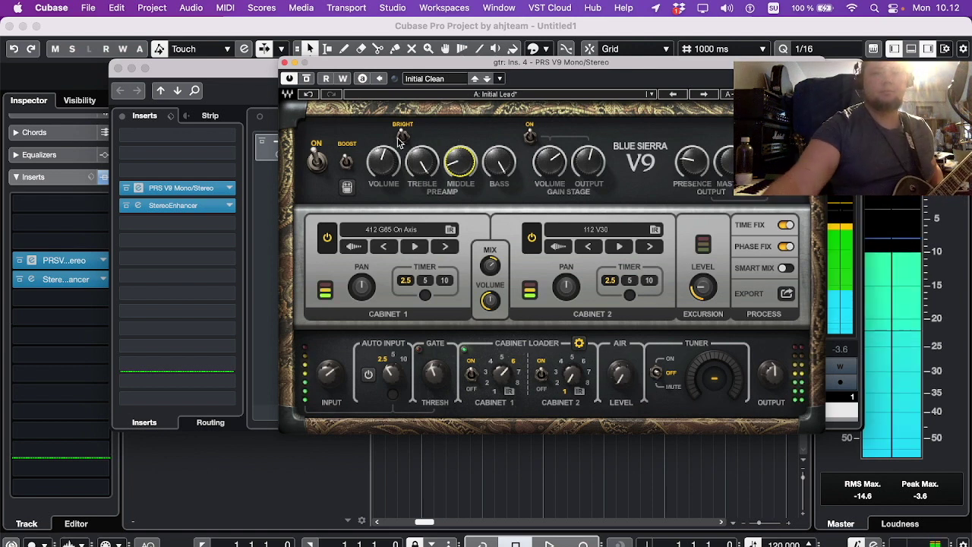
Step: Compare the preamp Treble control at 0 and 100, and leave it at 100
drag(422, 162, 421, 183)
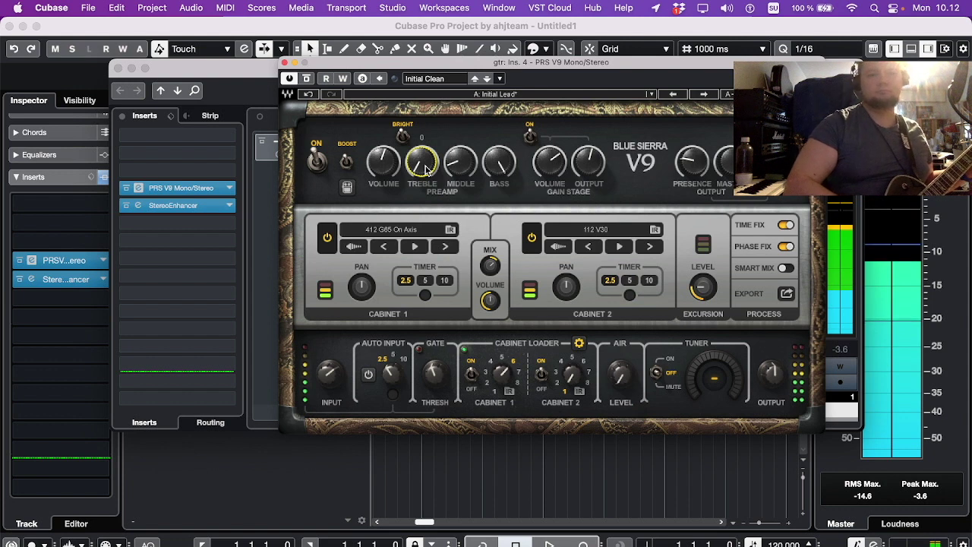
drag(421, 161, 421, 121)
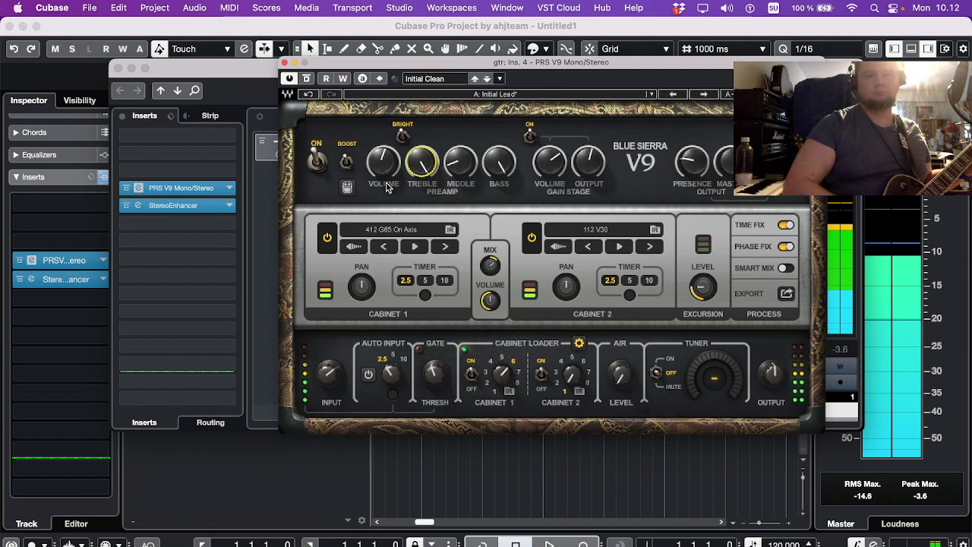
drag(408, 176, 409, 199)
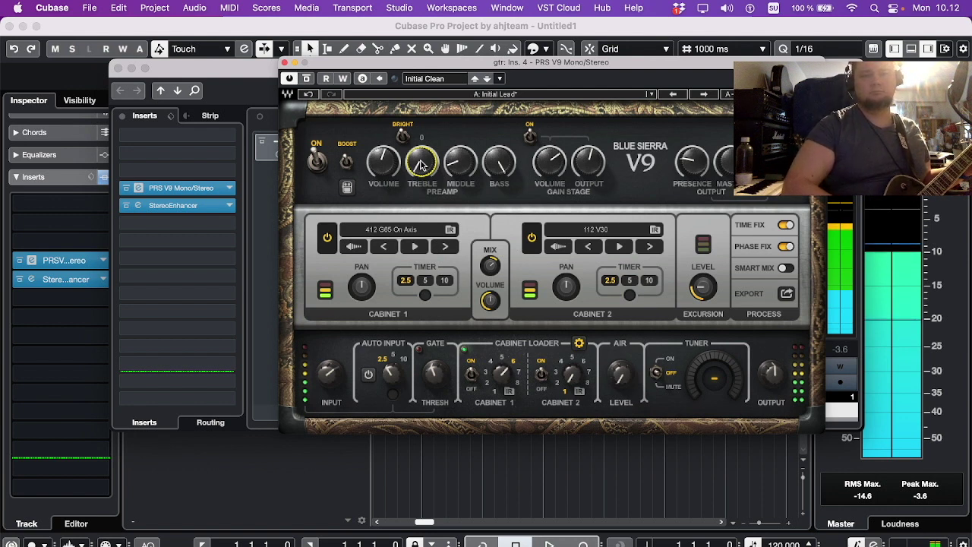
mouse_move(421, 162)
mouse_down()
mouse_move(422, 107)
mouse_move(422, 169)
mouse_up()
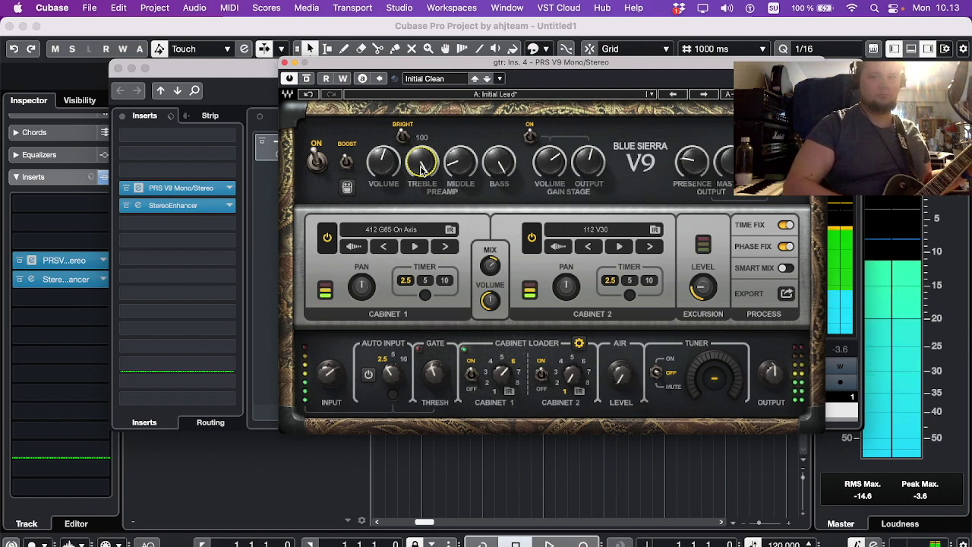
drag(421, 169, 425, 166)
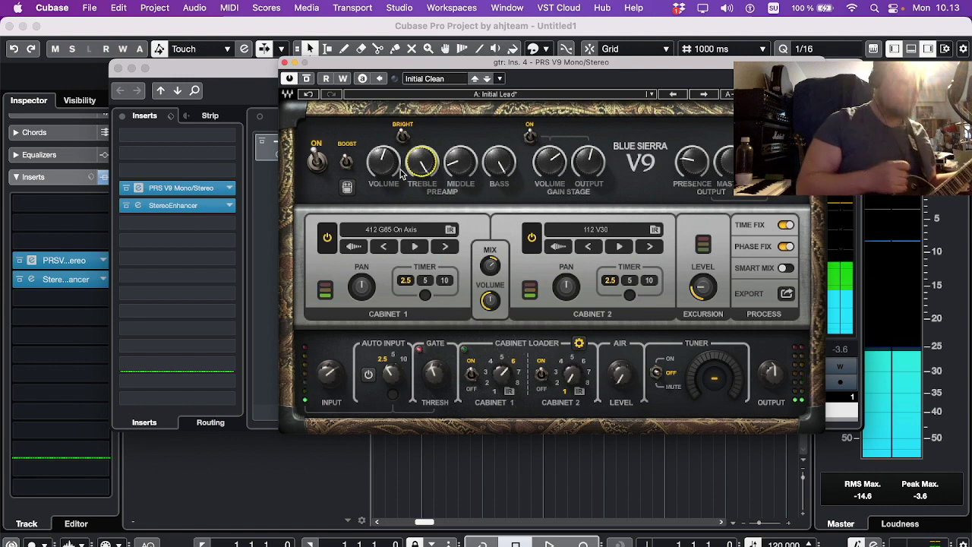
Step: Compare the preamp Bass control at 0 and 100, and leave it at 100
drag(496, 162, 496, 227)
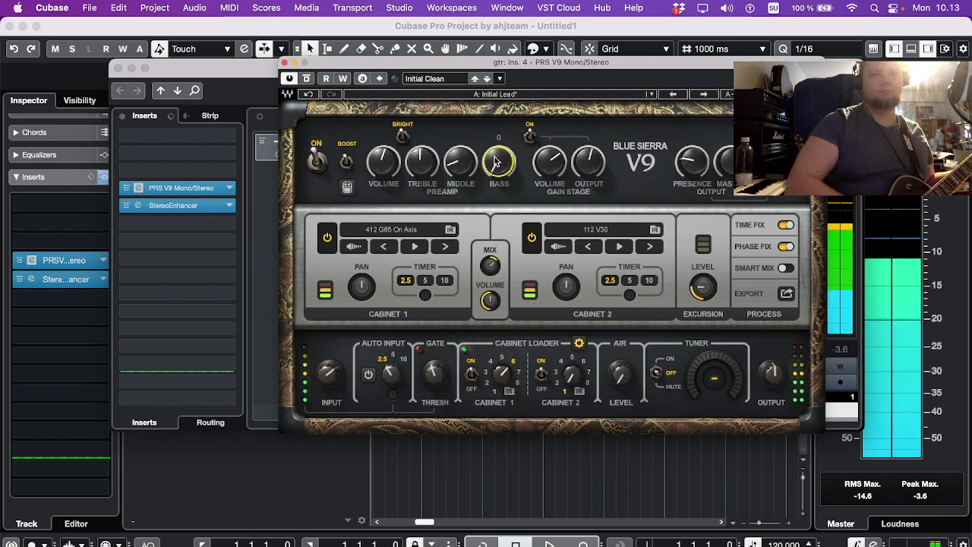
drag(496, 162, 496, 91)
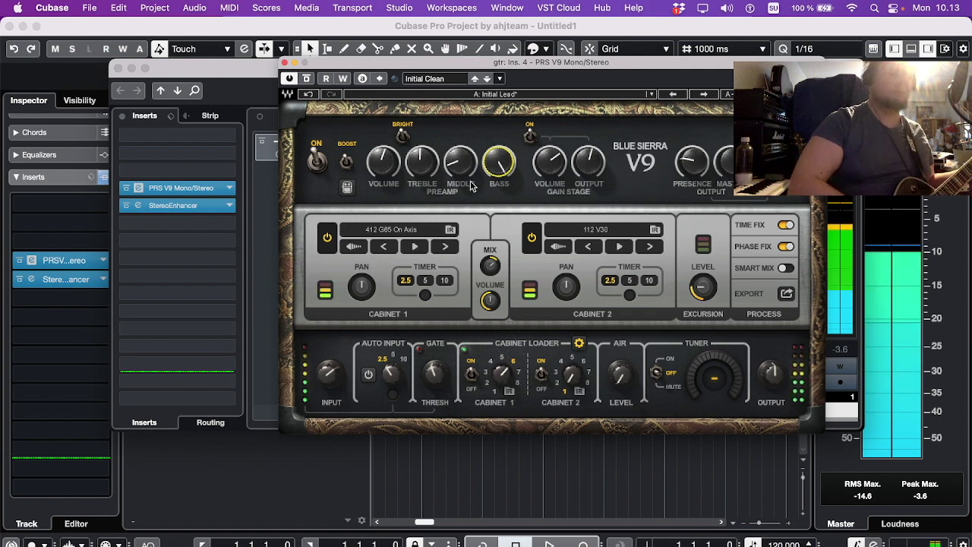
drag(499, 158, 498, 194)
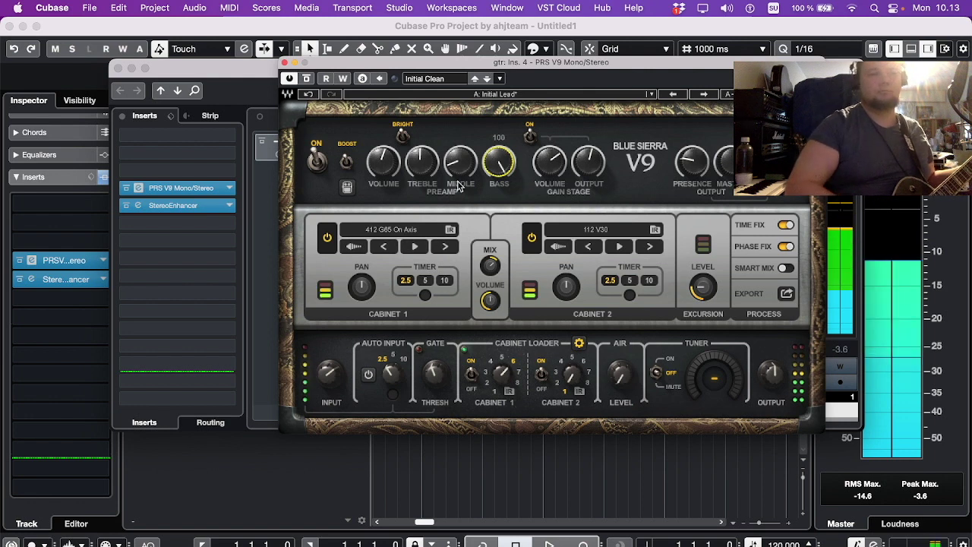
Step: Save the current amp settings as a new preset file named ahj
mouse_move(500, 161)
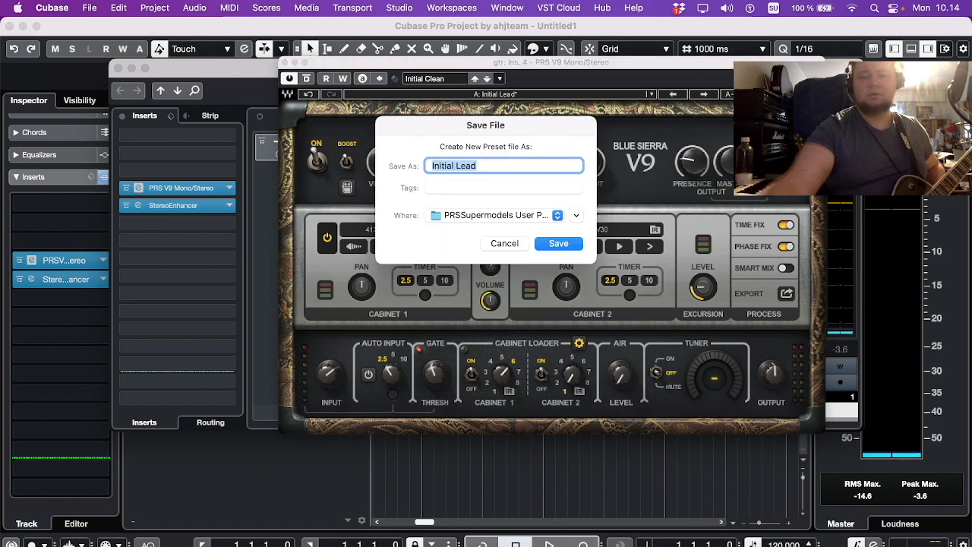
text(ahj)
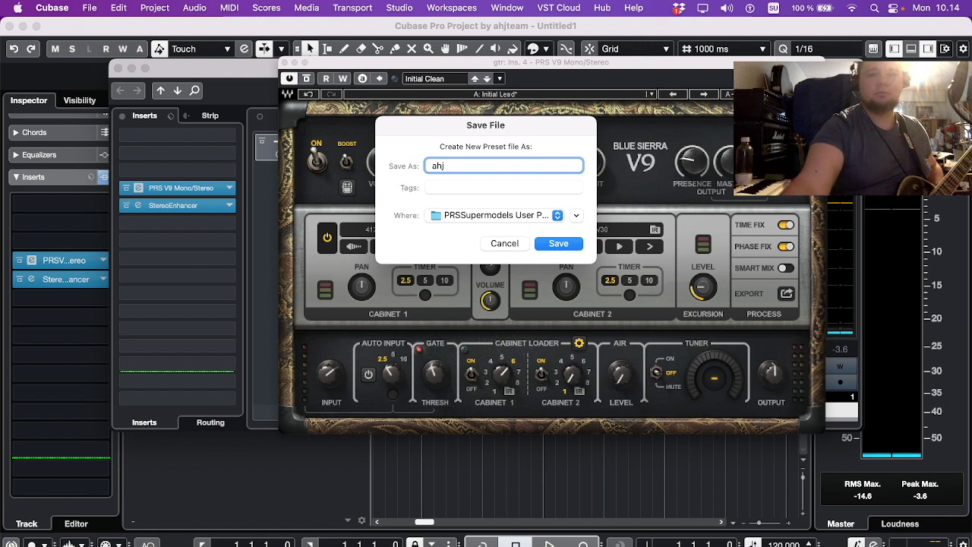
key(Return)
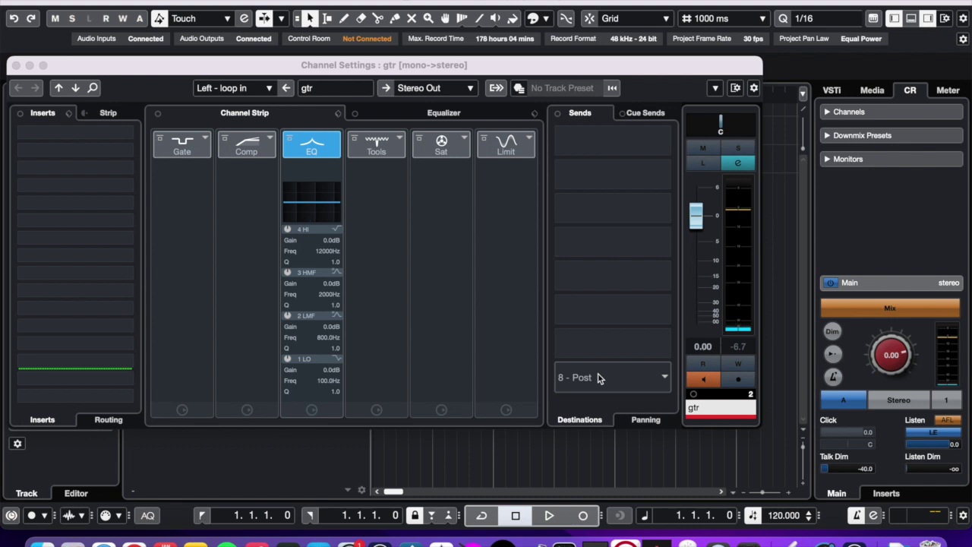
Step: Close the gtr channel settings window and show the inserts of the dist gtr in track
click(571, 64)
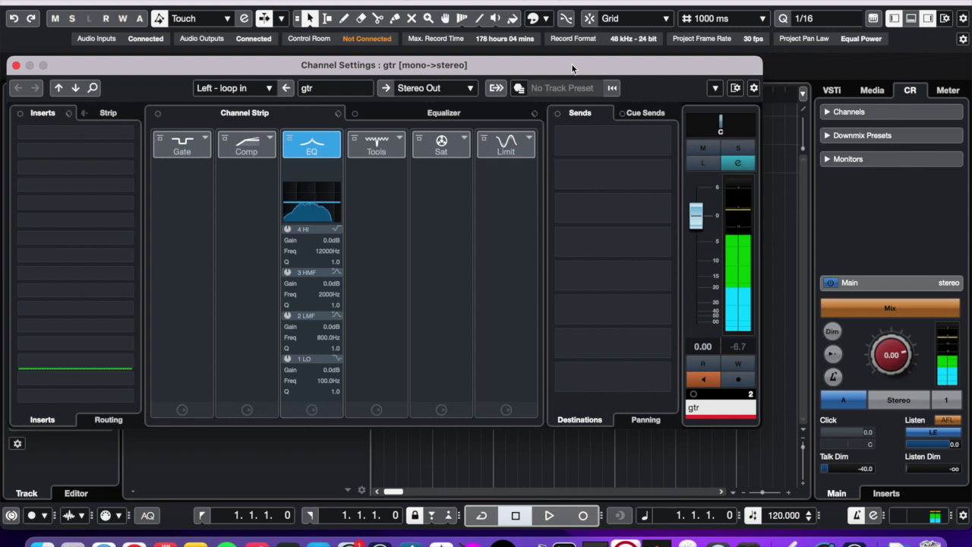
click(16, 65)
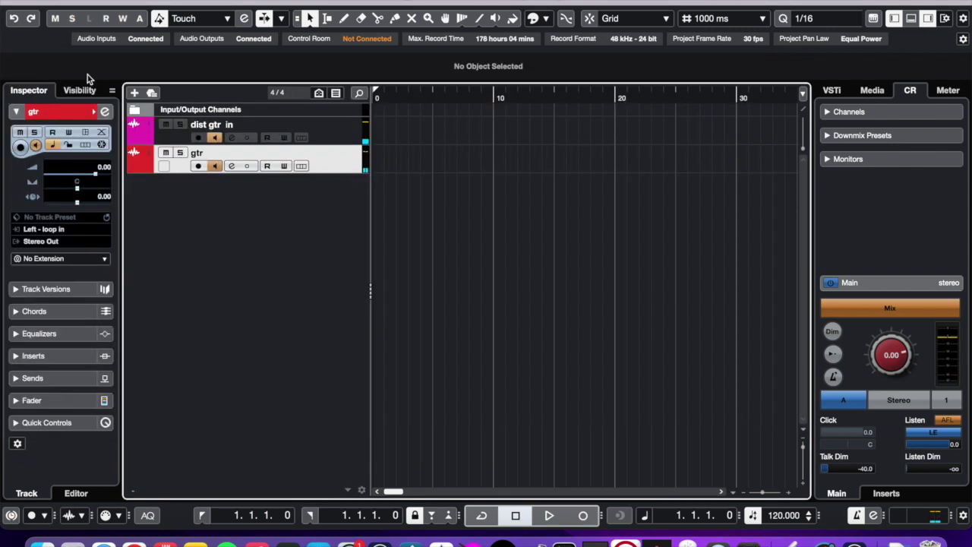
click(33, 356)
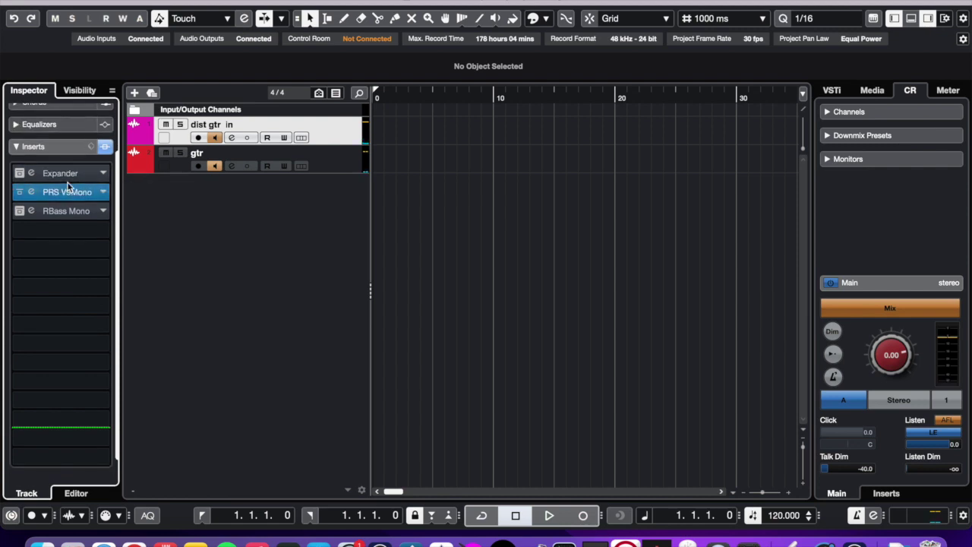
Step: Open the PRS V9Mono insert on the dist gtr in track and switch its tuner off
click(51, 196)
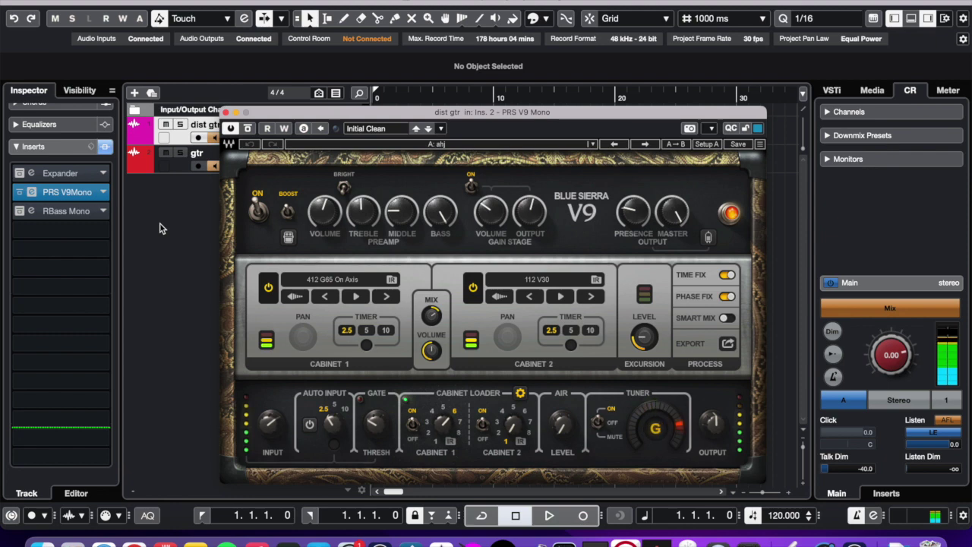
click(613, 423)
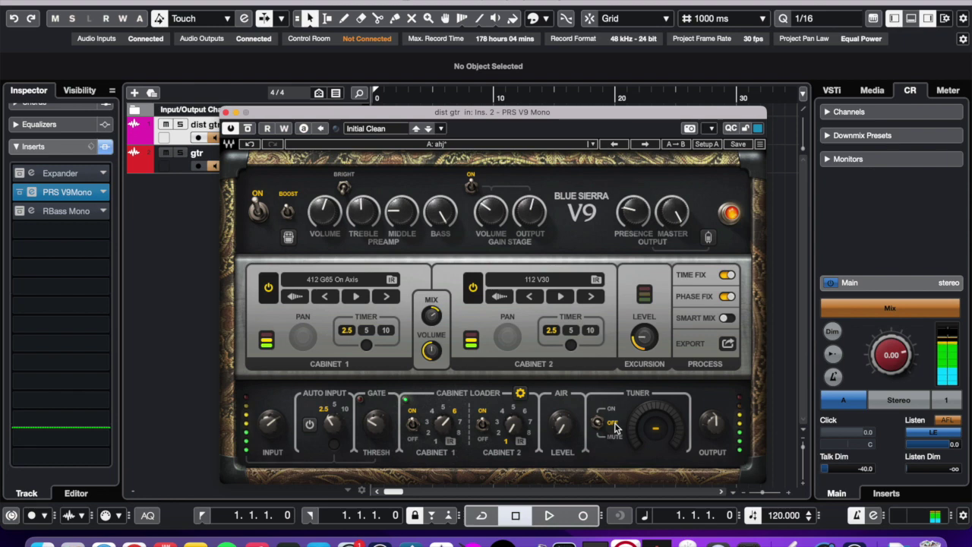
Step: Open the RBass Mono insert, take it out of bypass, and close its window to return to the amp
click(34, 213)
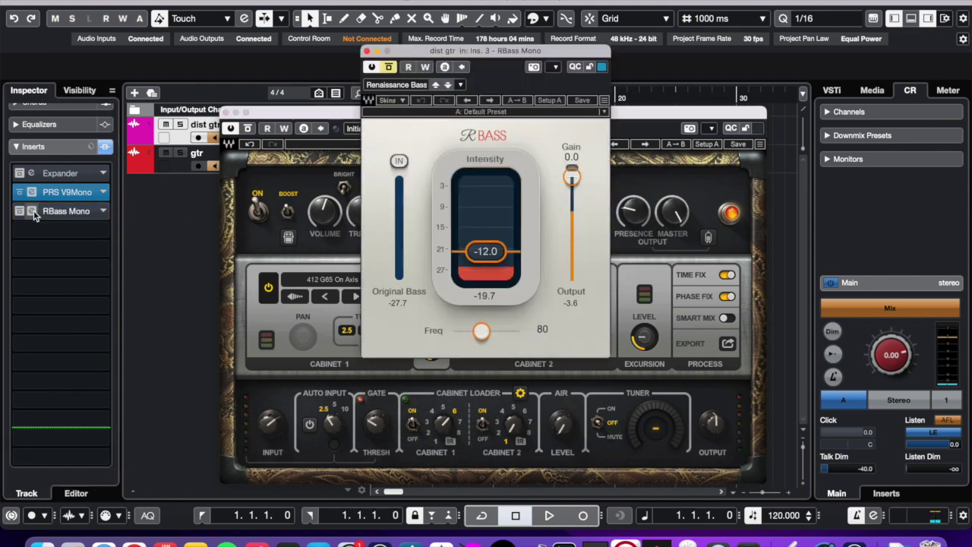
click(390, 68)
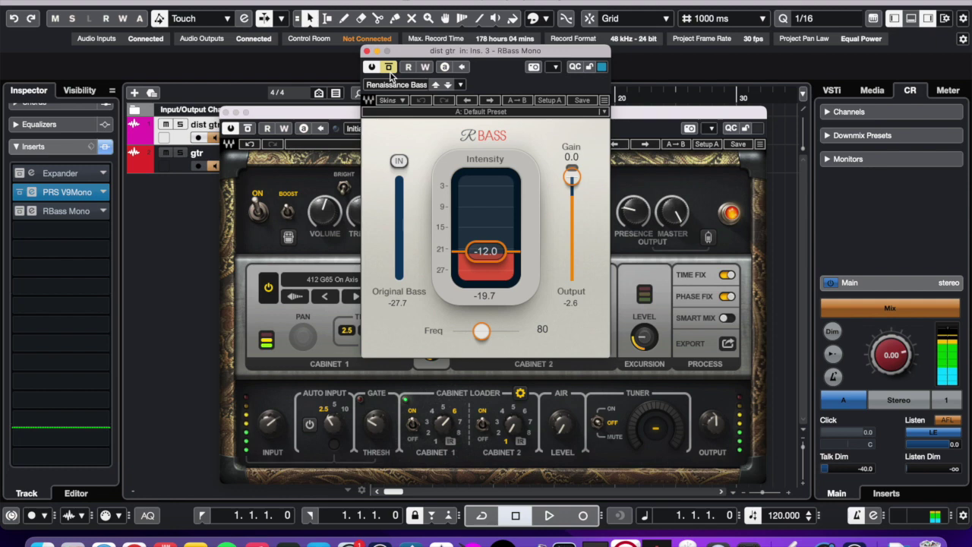
click(390, 68)
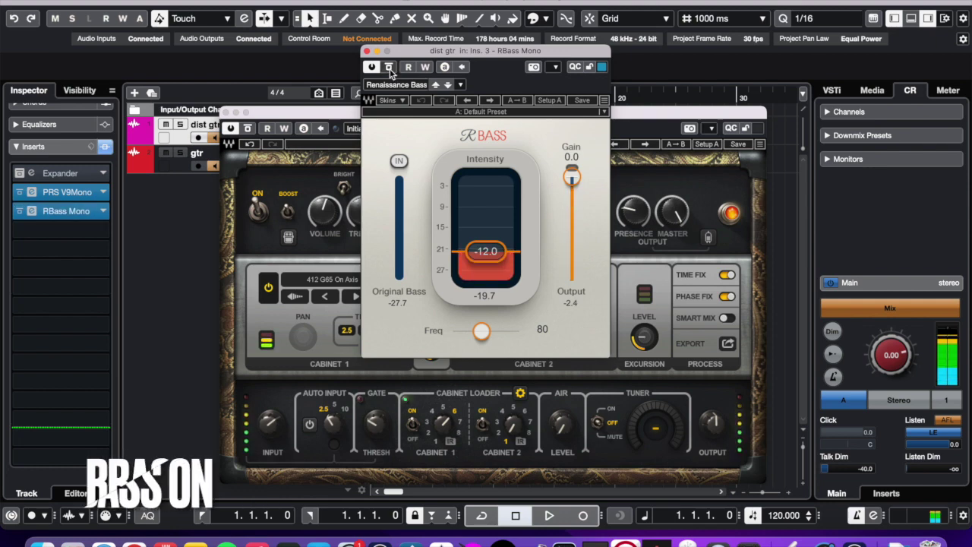
click(367, 51)
click(497, 121)
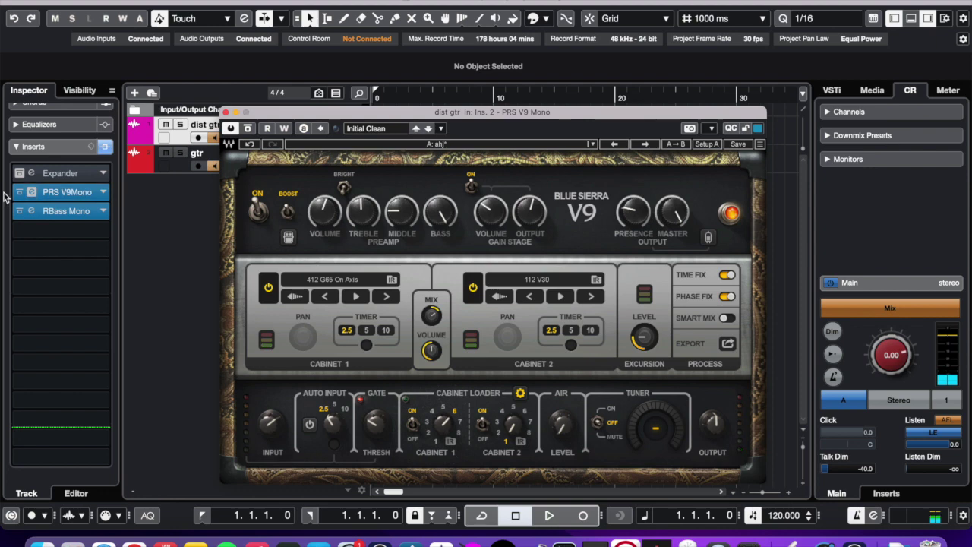
Step: Open the Expander insert, take it out of bypass, and set its Rise to 130.0 ms
click(60, 170)
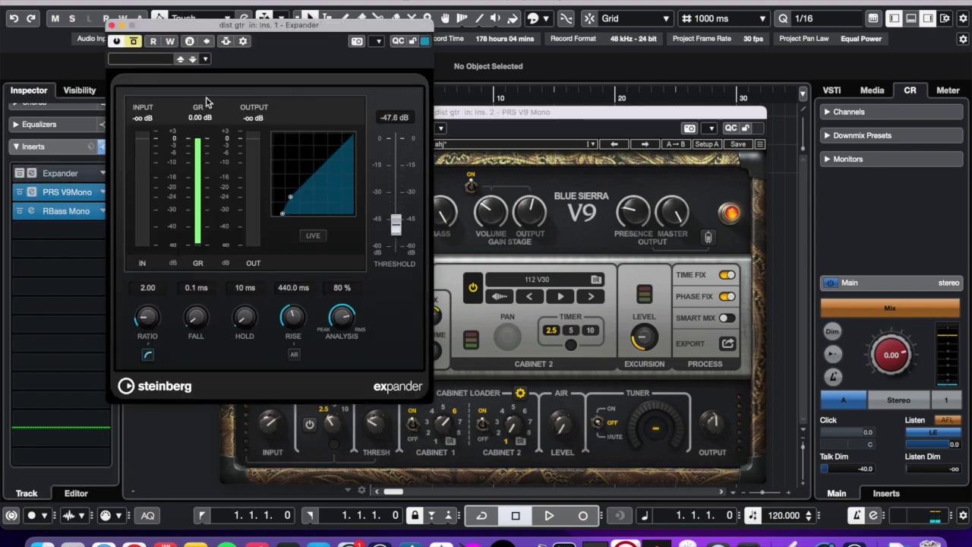
click(134, 41)
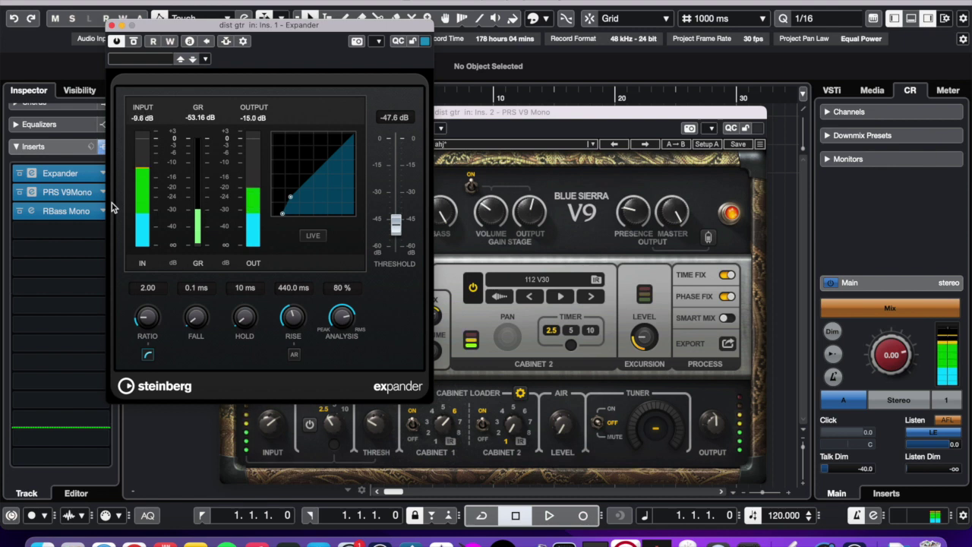
drag(293, 316, 277, 342)
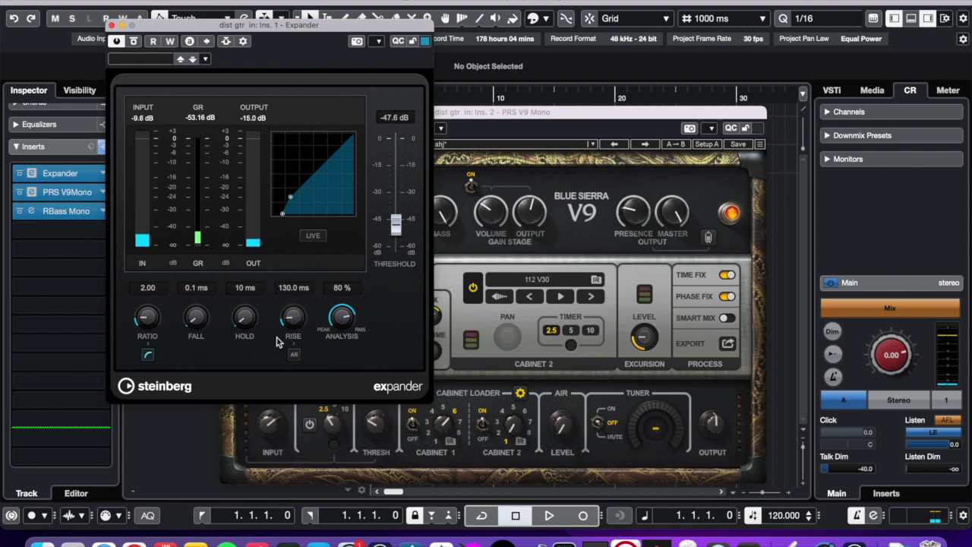